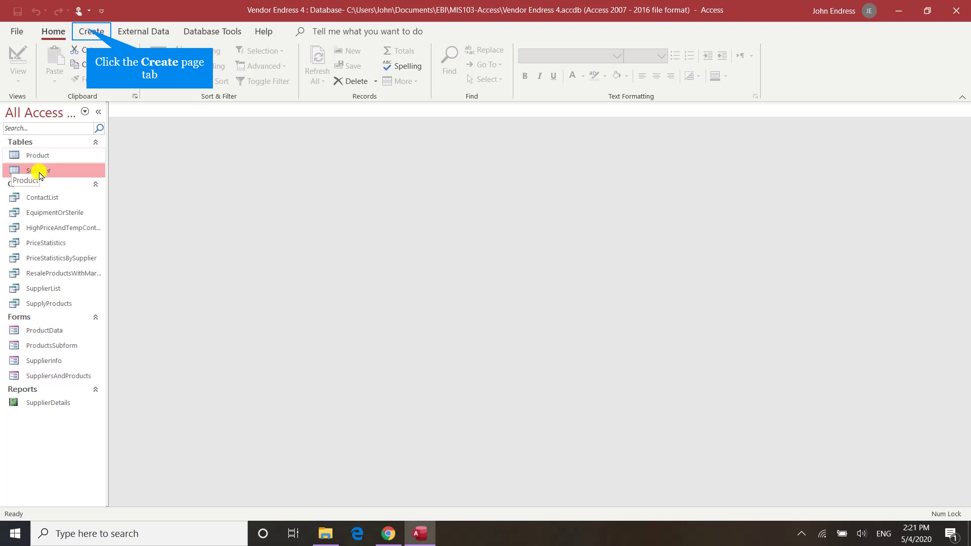
Start the Report Wizard on the Supplier table and add the SupplierID, Company and City fields to the report.
{"action": "left_click", "coordinate": [86, 31]}
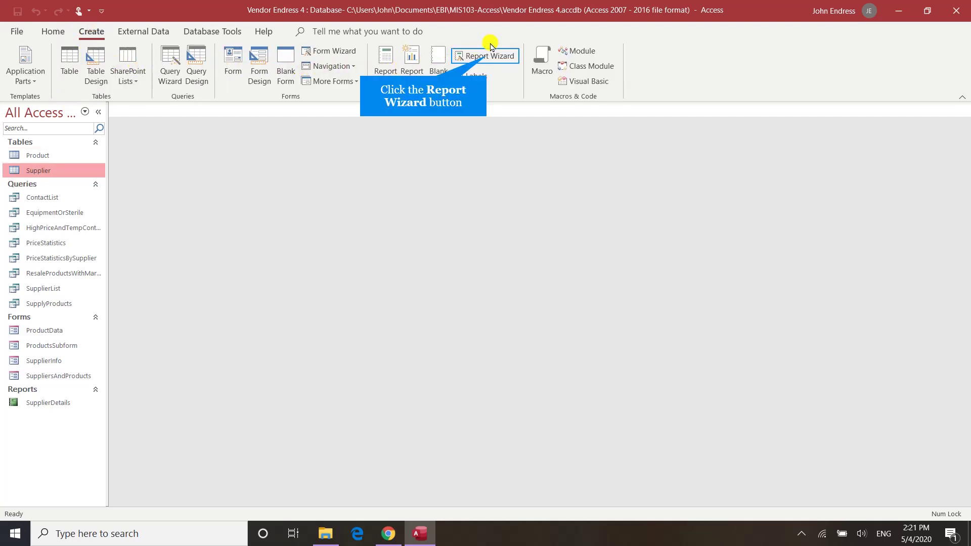
{"action": "left_click", "coordinate": [486, 58]}
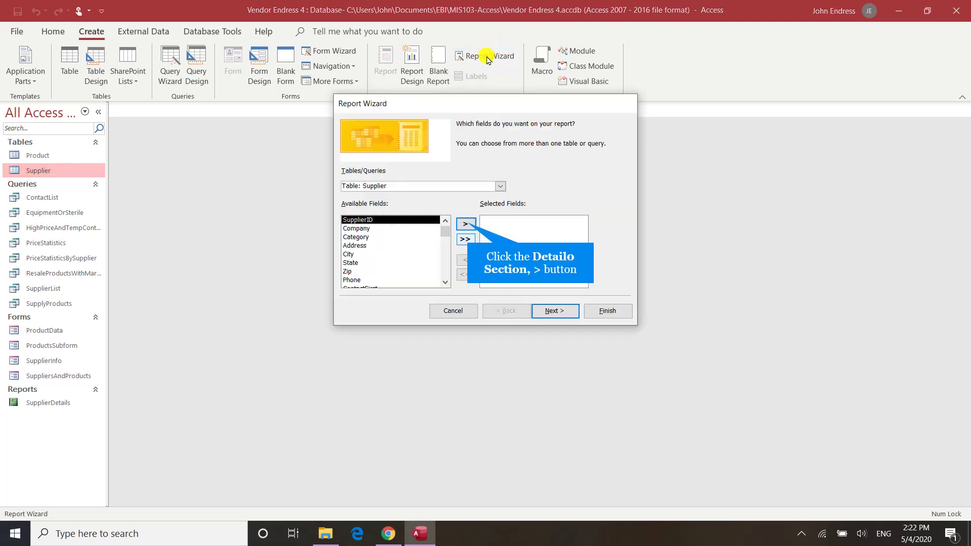
{"action": "left_click", "coordinate": [465, 224]}
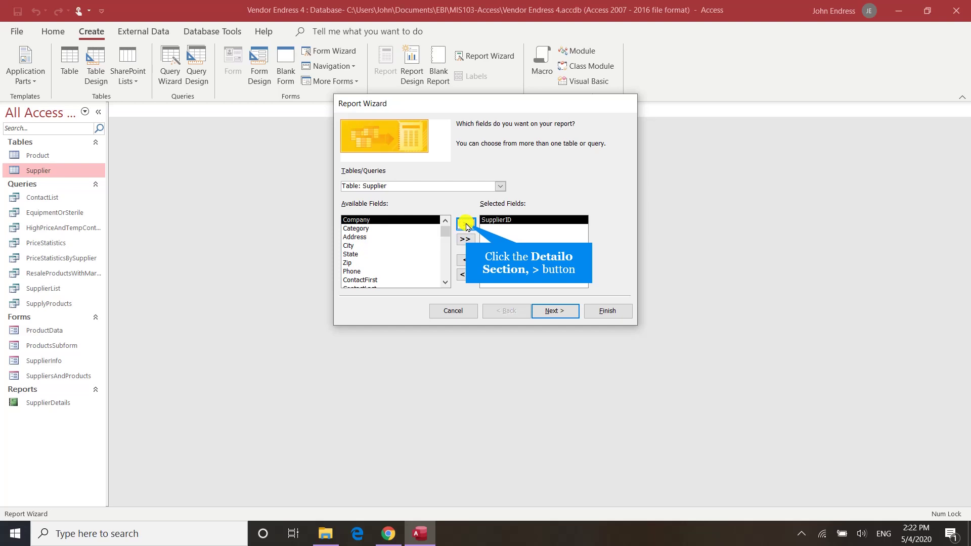
{"action": "left_click", "coordinate": [465, 224]}
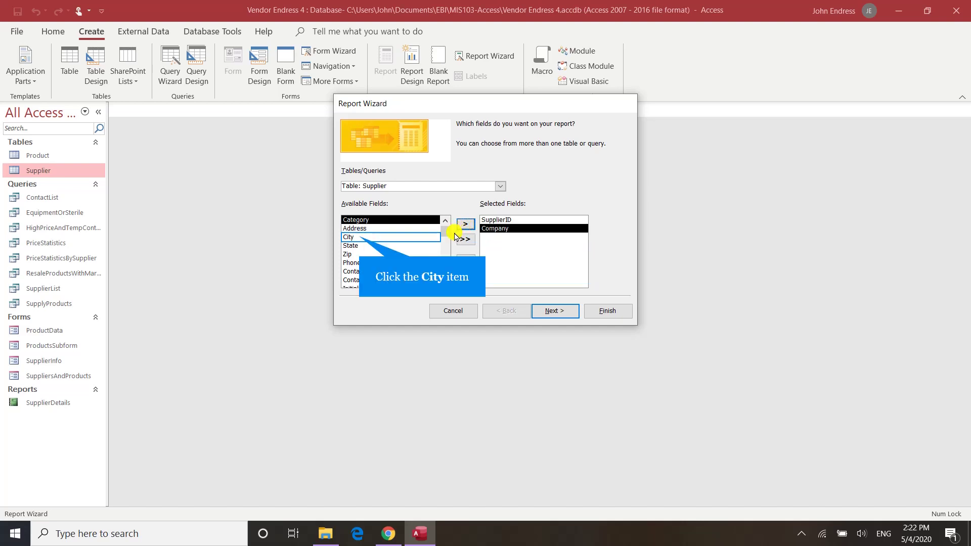
{"action": "left_click", "coordinate": [358, 238]}
{"action": "left_click", "coordinate": [464, 223]}
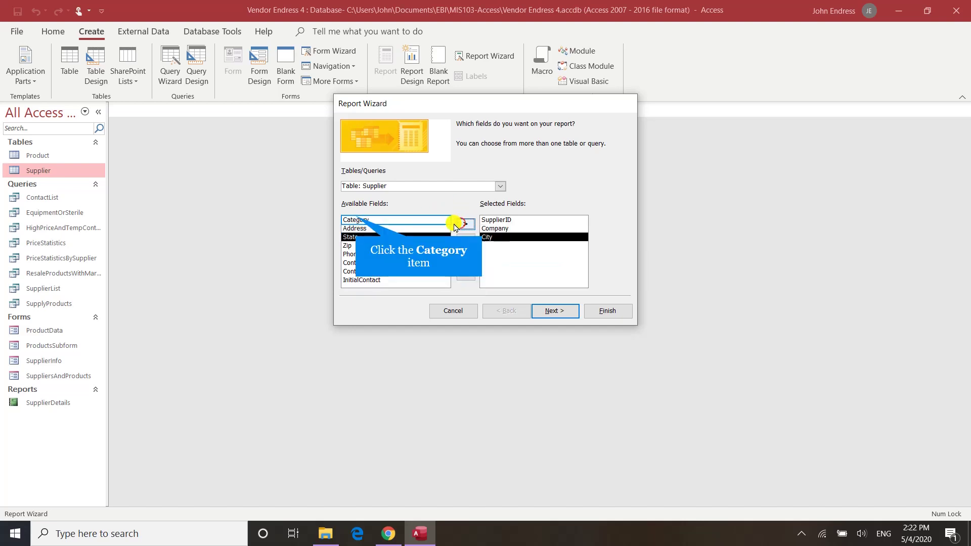
Add the Category, ContactFirst, ContactLast and Phone fields from the Supplier table to the report.
{"action": "left_click", "coordinate": [359, 220]}
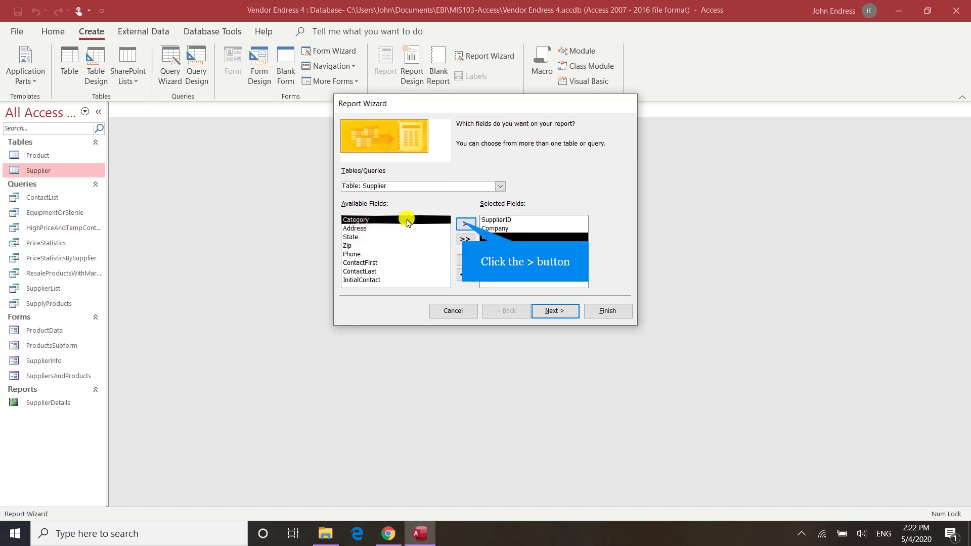
{"action": "left_click", "coordinate": [463, 223]}
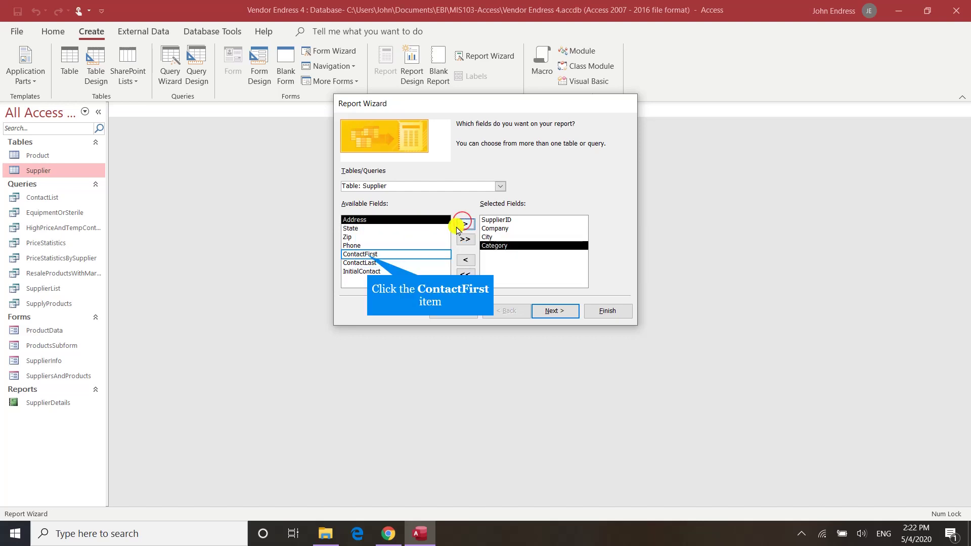
{"action": "left_click", "coordinate": [366, 255]}
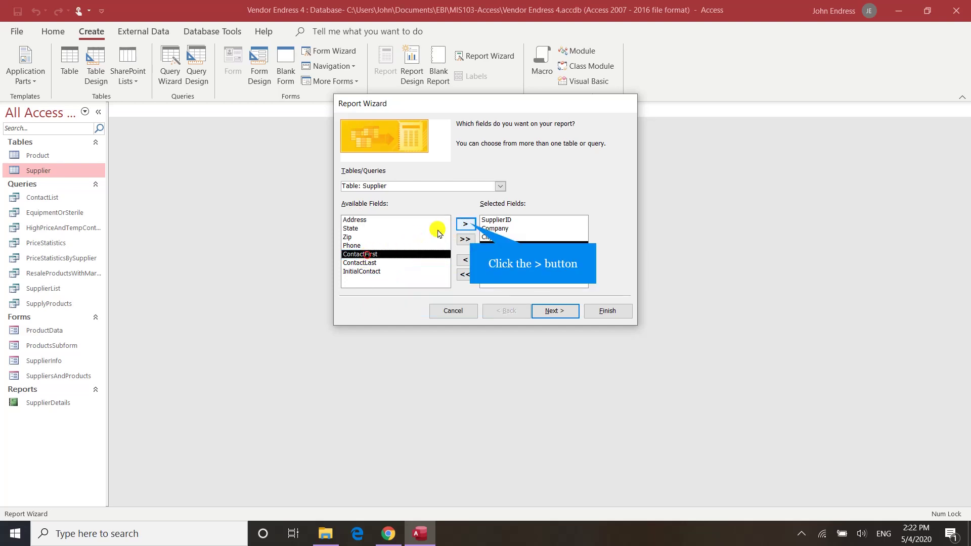
{"action": "left_click", "coordinate": [470, 226]}
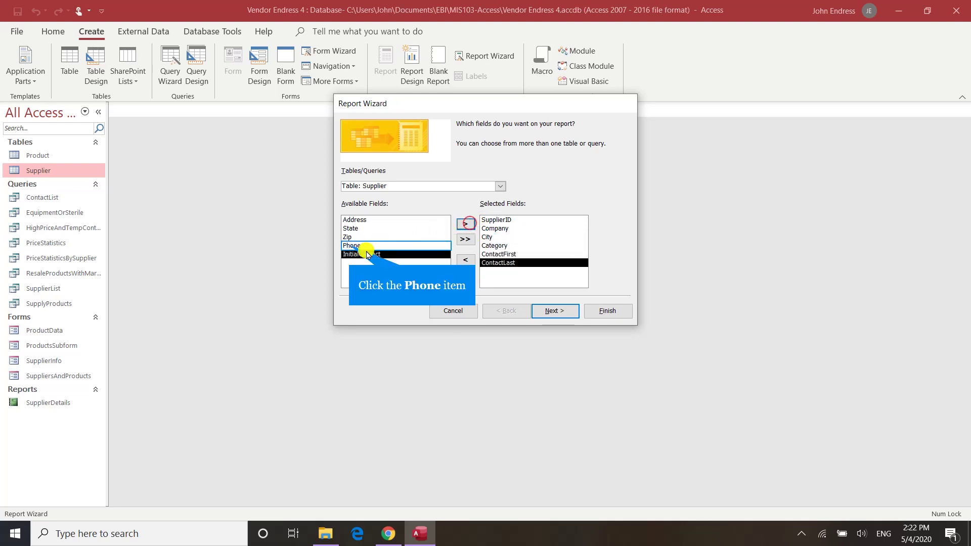
{"action": "left_click", "coordinate": [350, 246]}
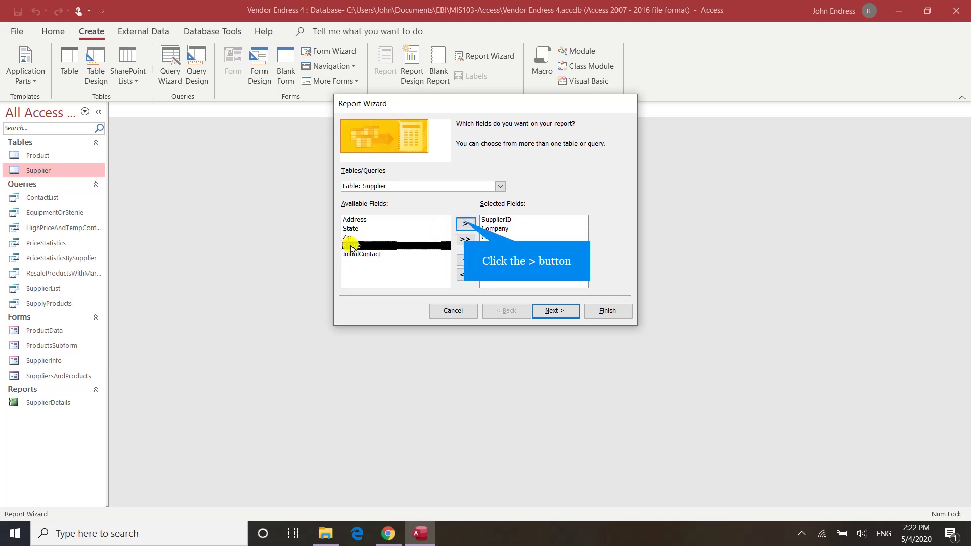
{"action": "left_click", "coordinate": [466, 224]}
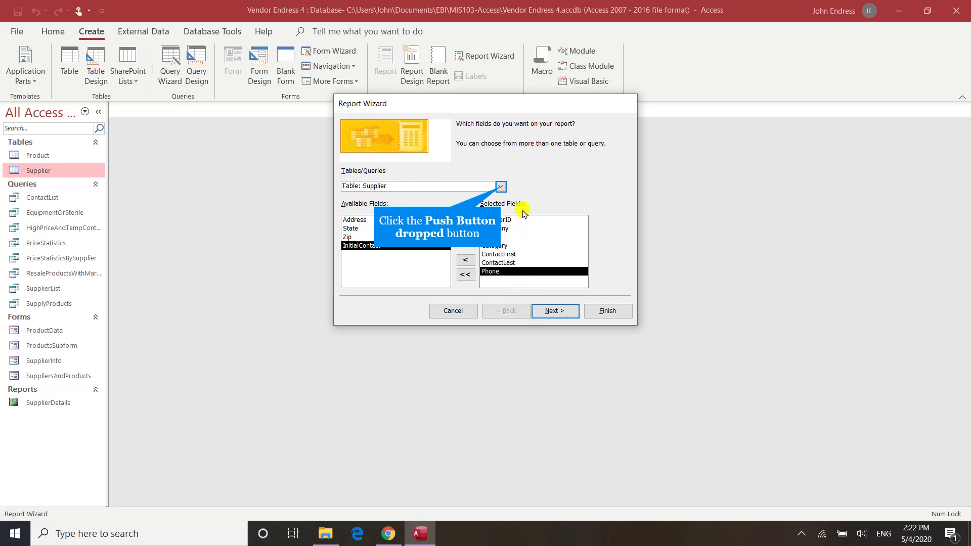
Add ProductID, ProductName, Price and Units from the Product table, and keep the data viewed by Supplier without extra grouping levels.
{"action": "left_click", "coordinate": [500, 186]}
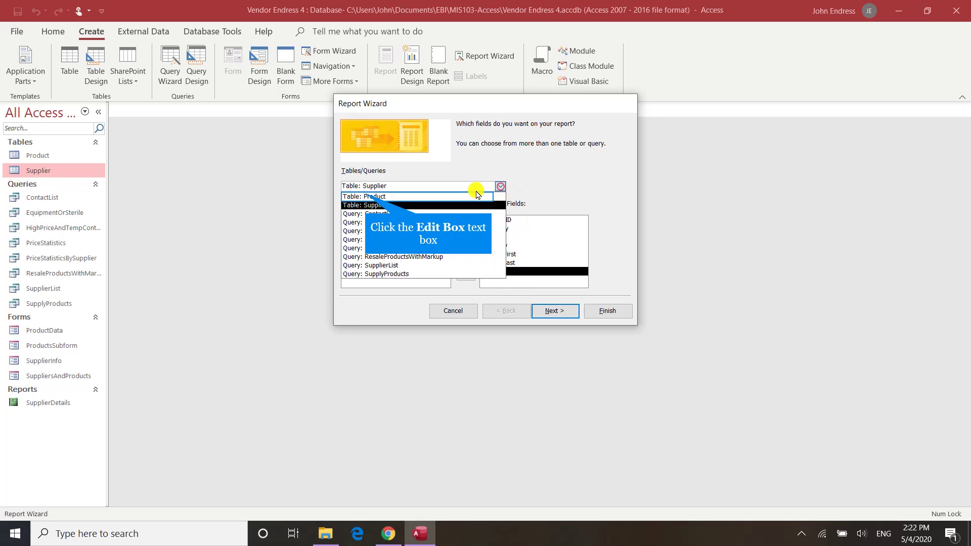
{"action": "left_click", "coordinate": [365, 197]}
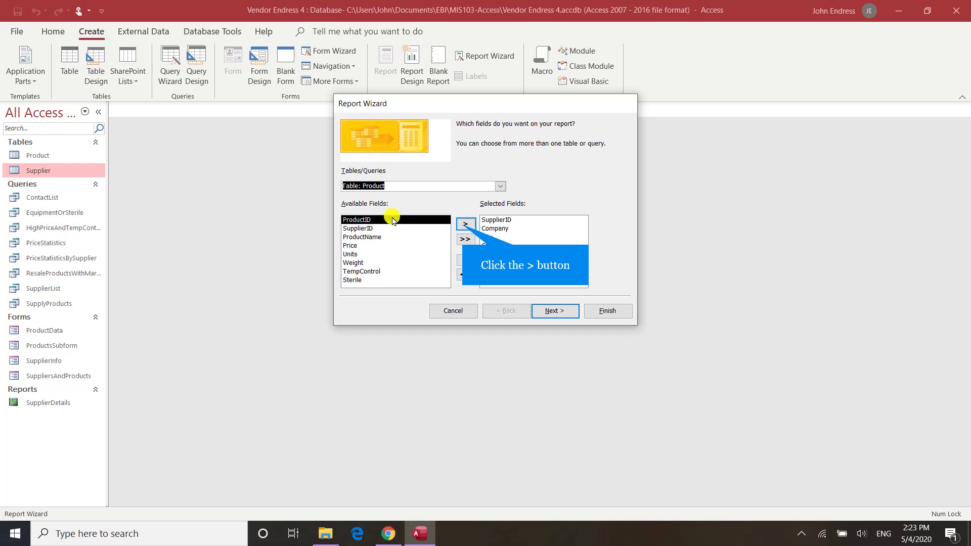
{"action": "left_click", "coordinate": [464, 223]}
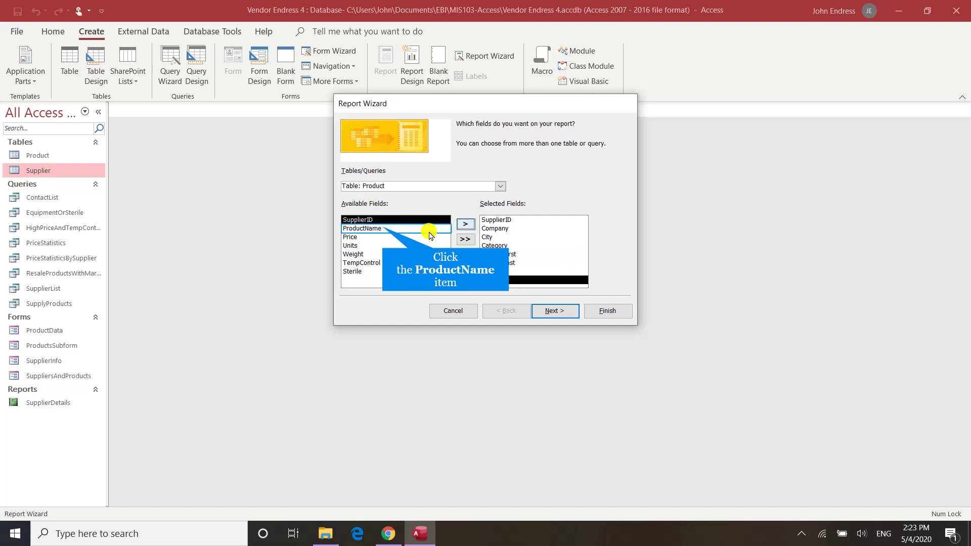
{"action": "left_click", "coordinate": [385, 231]}
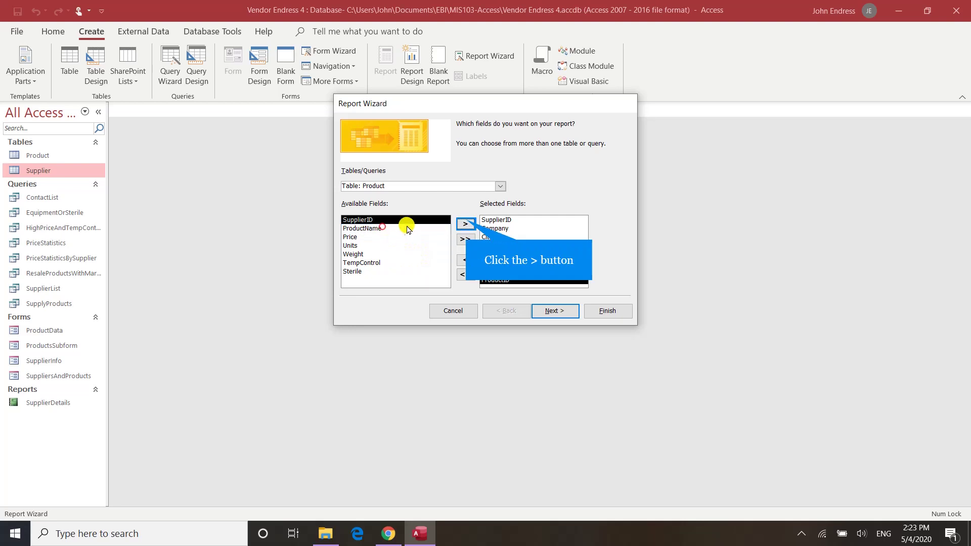
{"action": "left_click", "coordinate": [465, 224]}
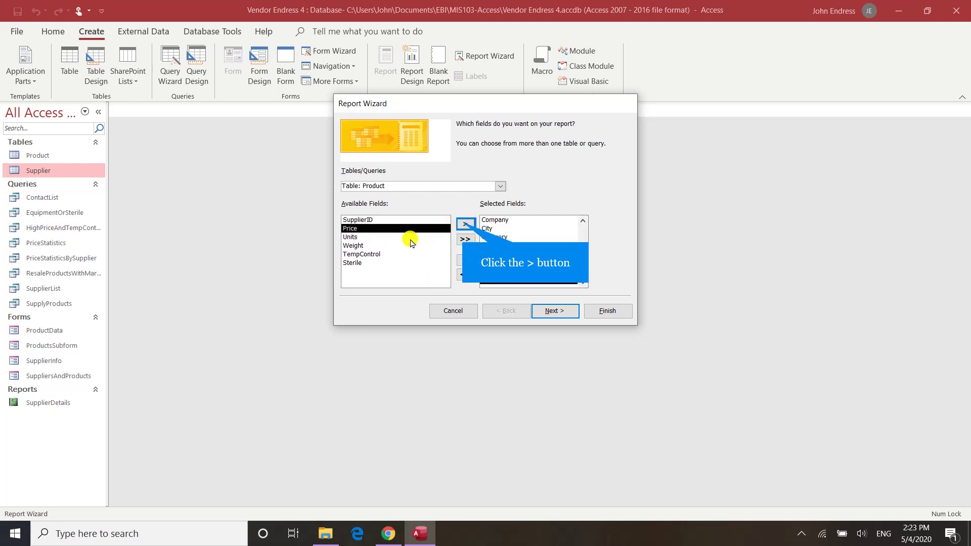
{"action": "left_click", "coordinate": [464, 226]}
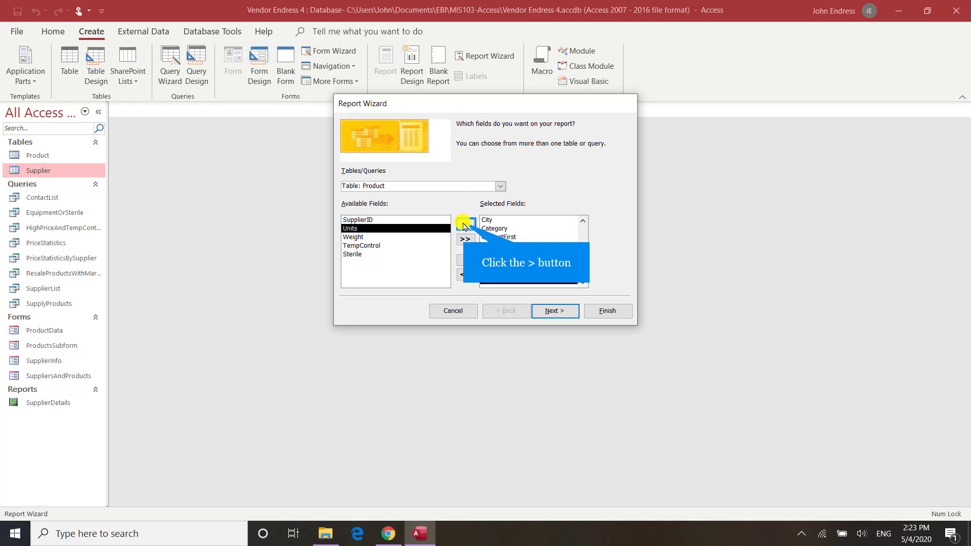
{"action": "left_click", "coordinate": [463, 226]}
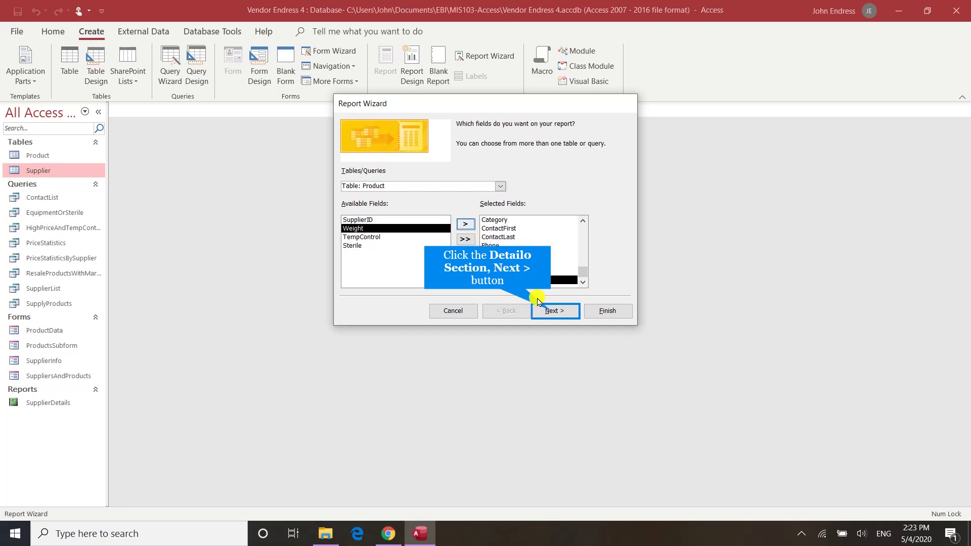
{"action": "left_click", "coordinate": [551, 313]}
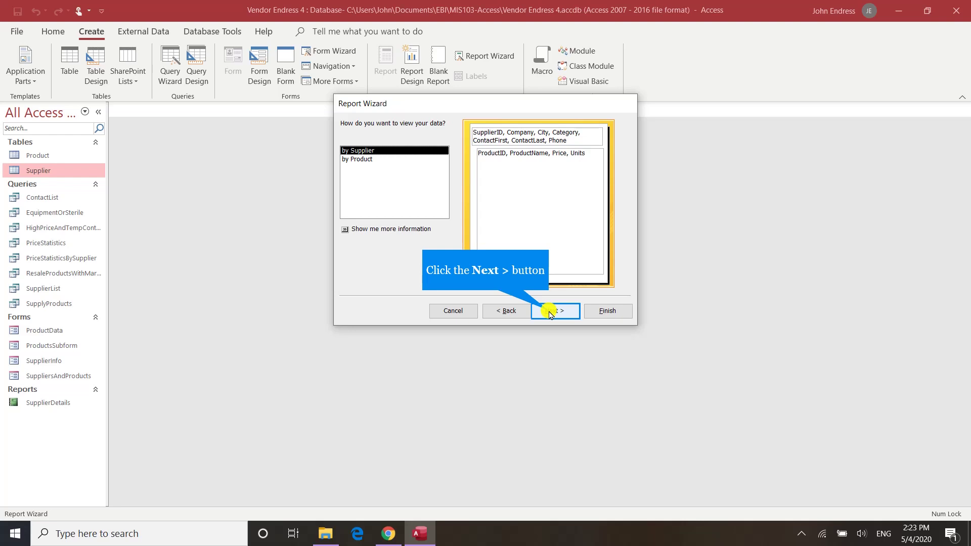
{"action": "left_click", "coordinate": [551, 313]}
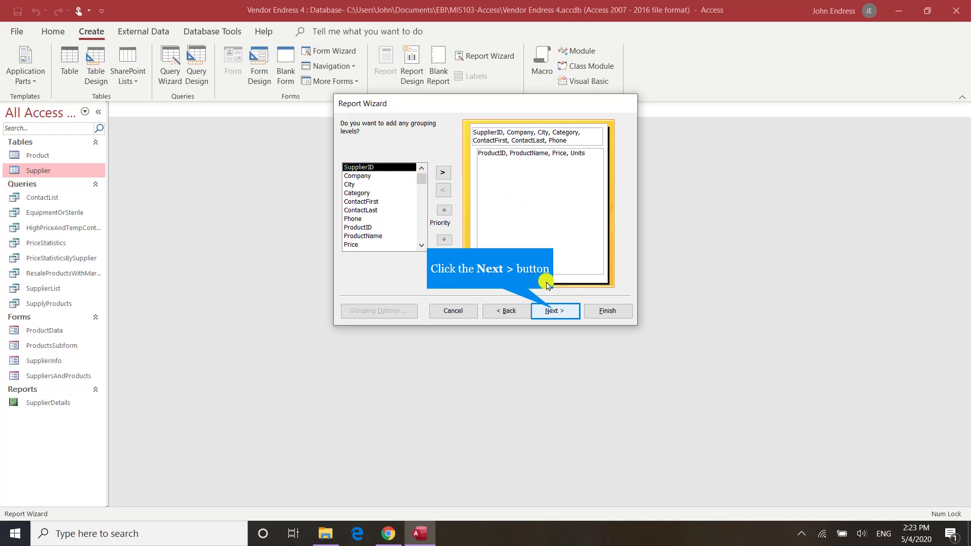
{"action": "left_click", "coordinate": [556, 314]}
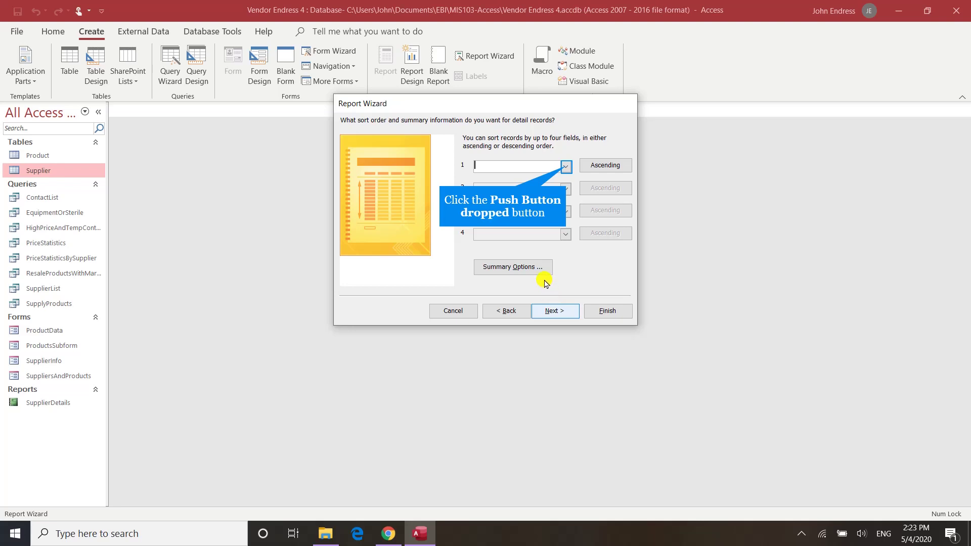
Sort the detail records by ProductID in ascending order and lay out the report as Outline.
{"action": "left_click", "coordinate": [565, 166]}
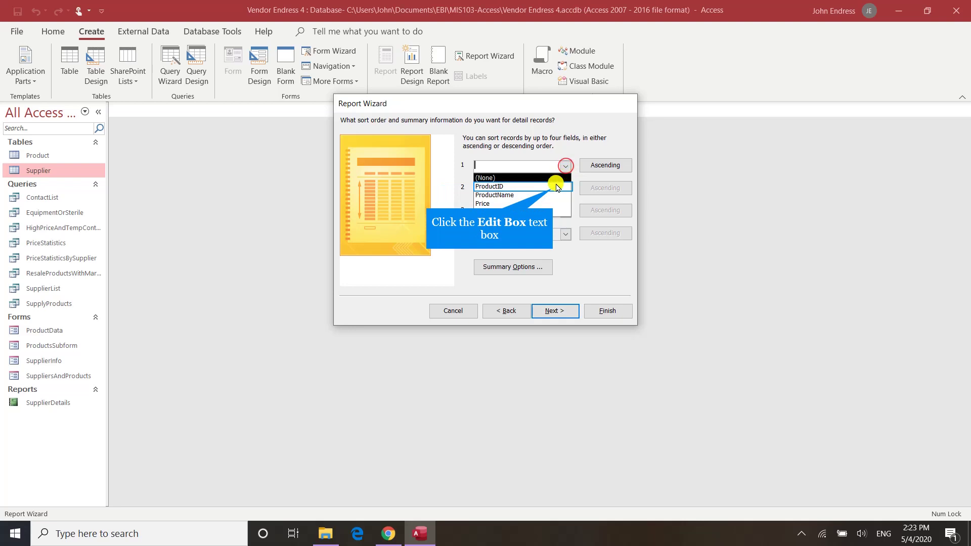
{"action": "left_click", "coordinate": [556, 187]}
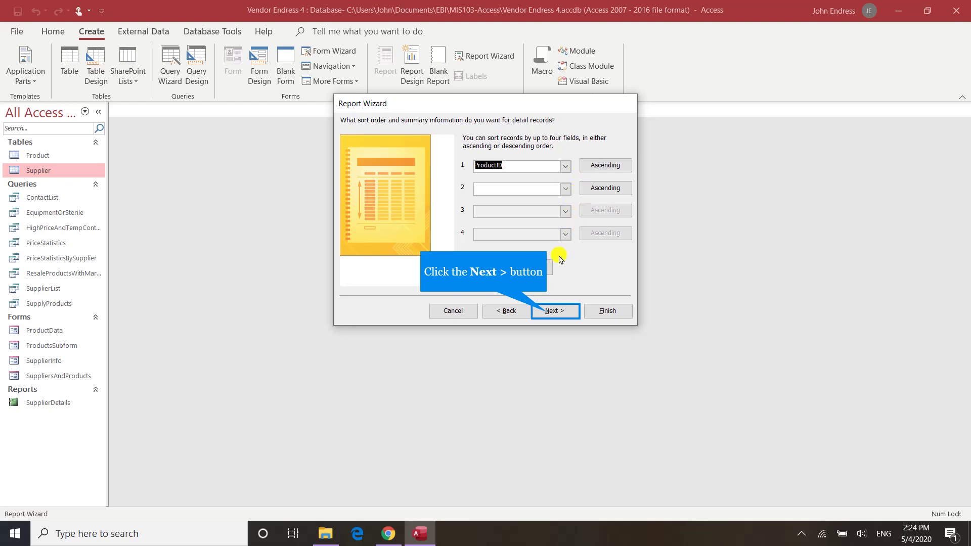
{"action": "left_click", "coordinate": [545, 307]}
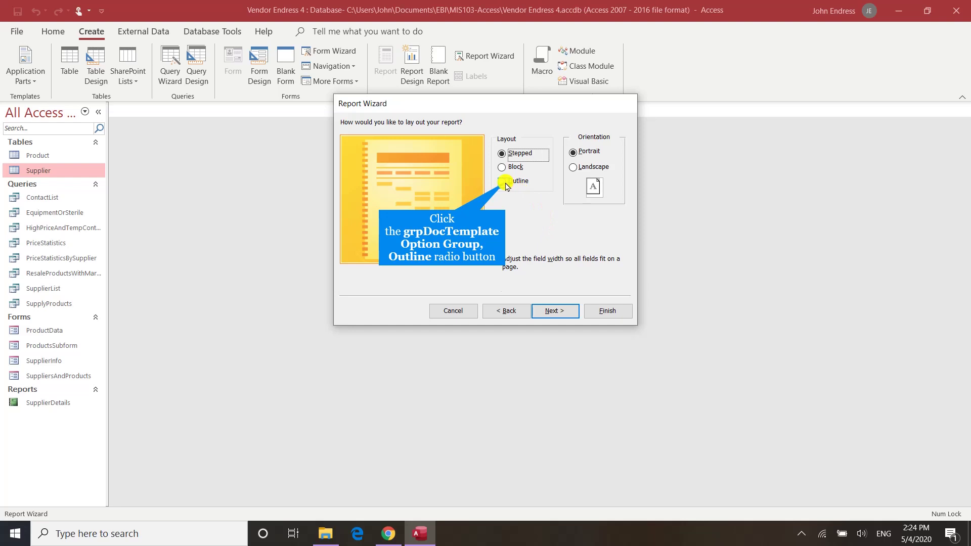
{"action": "left_click", "coordinate": [503, 182]}
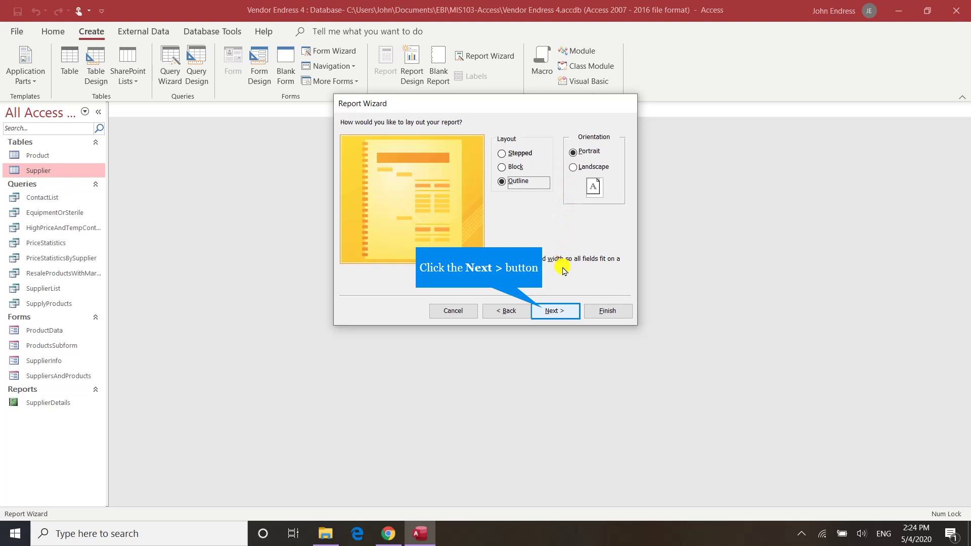
{"action": "left_click", "coordinate": [542, 315]}
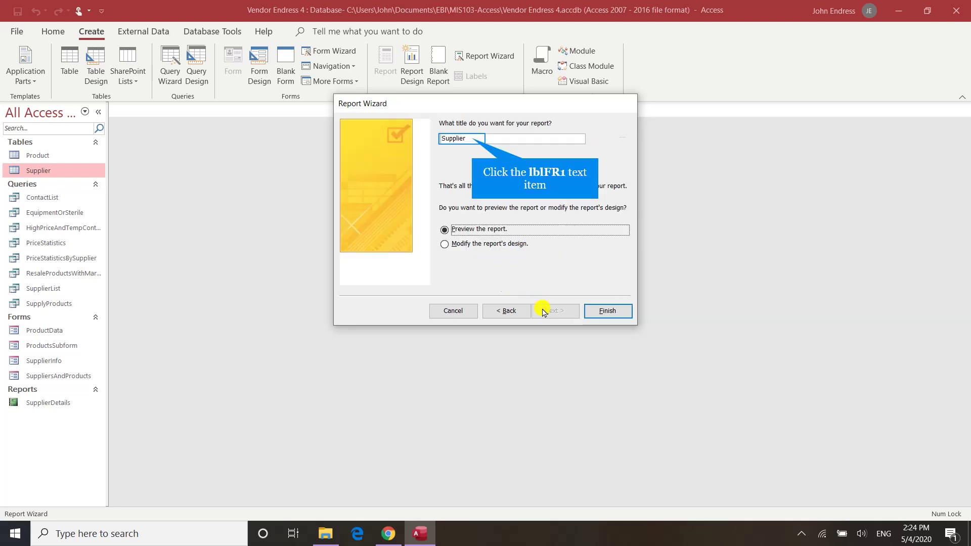
Title the report ProductsBySupplier and finish the wizard with the option to modify the report's design.
{"action": "left_click", "coordinate": [466, 139]}
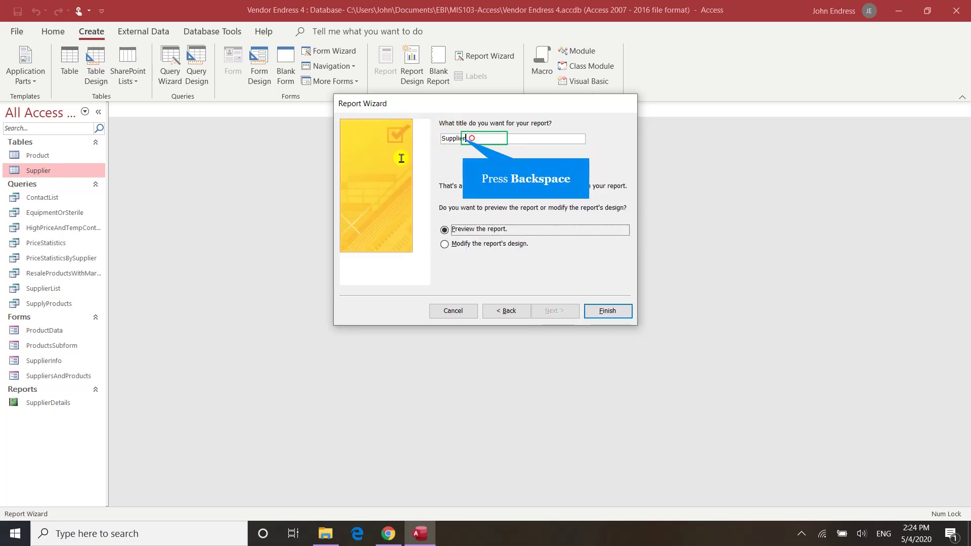
{"action": "key", "text": "BackSpace"}
{"action": "key", "text": "BackSpace"}
{"action": "key", "text": "BackSpace"}
{"action": "key", "text": "BackSpace"}
{"action": "key", "text": "BackSpace"}
{"action": "key", "text": "BackSpace"}
{"action": "key", "text": "BackSpace"}
{"action": "key", "text": "BackSpace"}
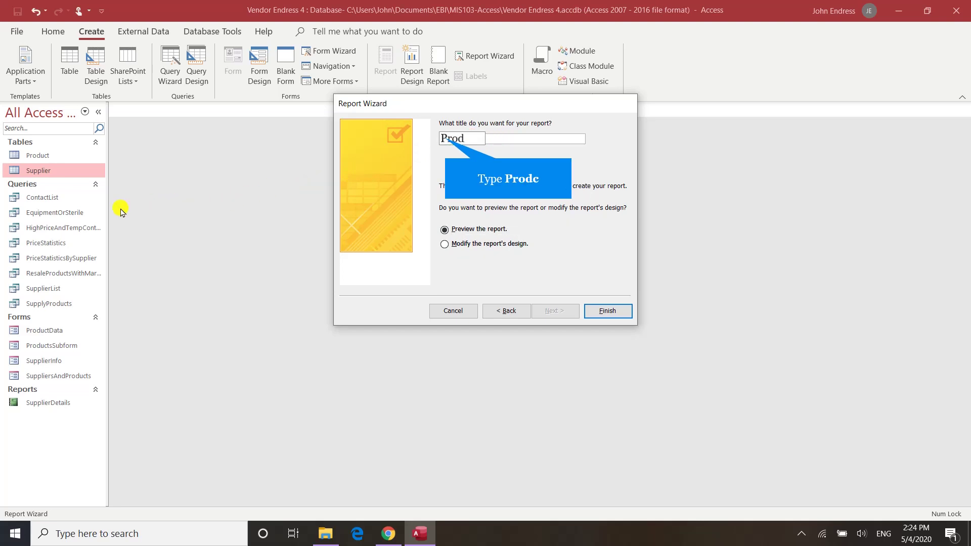
{"action": "type", "text": "Prodc"}
{"action": "key", "text": "BackSpace"}
{"action": "type", "text": "uc"}
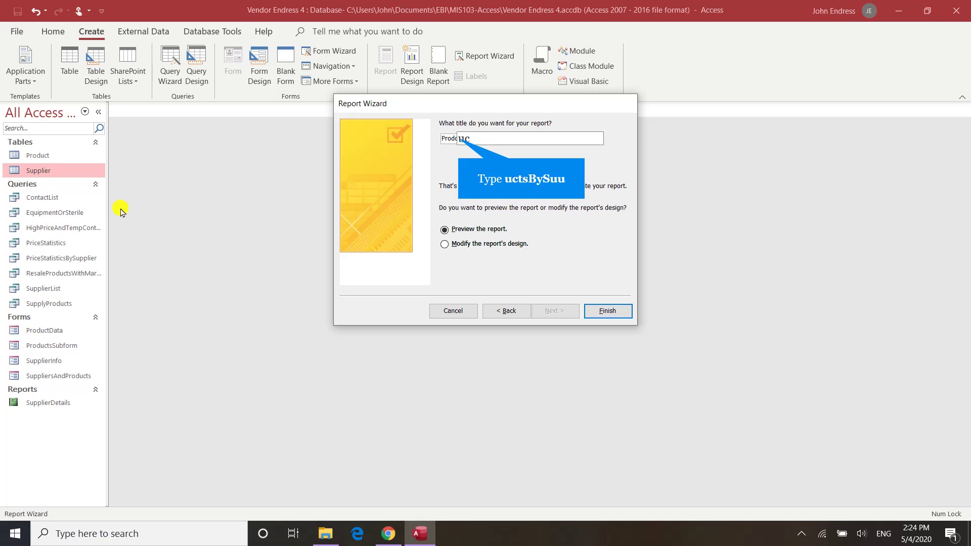
{"action": "type", "text": "tsBySuu"}
{"action": "key", "text": "BackSpace"}
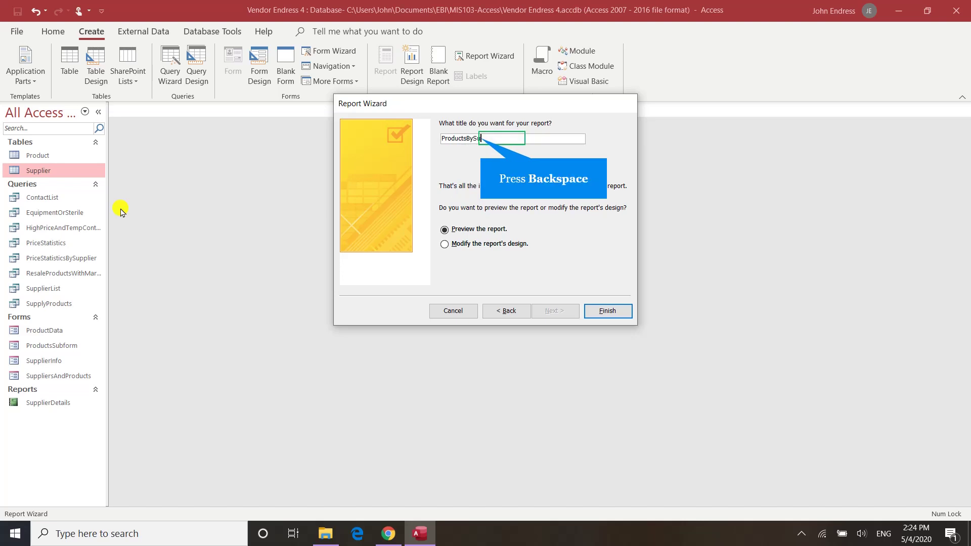
{"action": "type", "text": "pplier"}
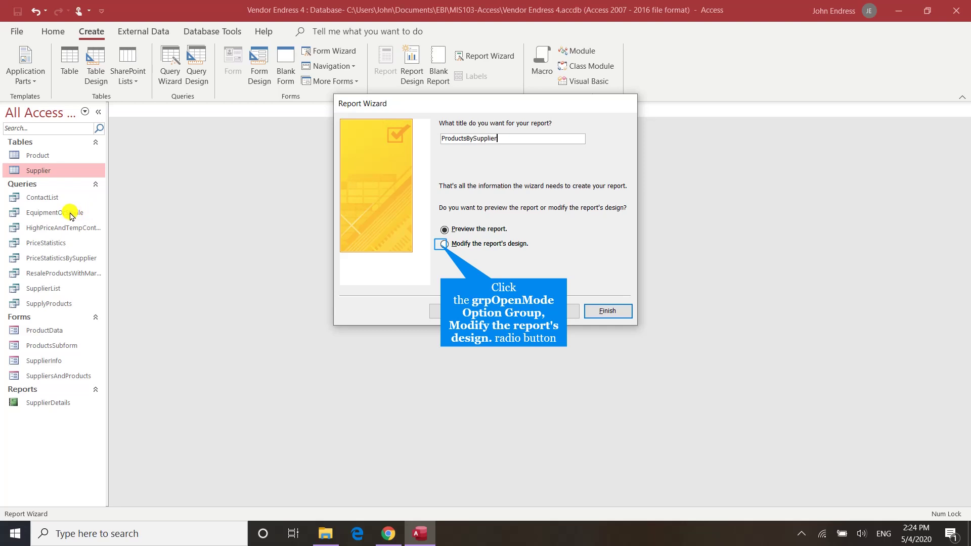
{"action": "left_click", "coordinate": [443, 244]}
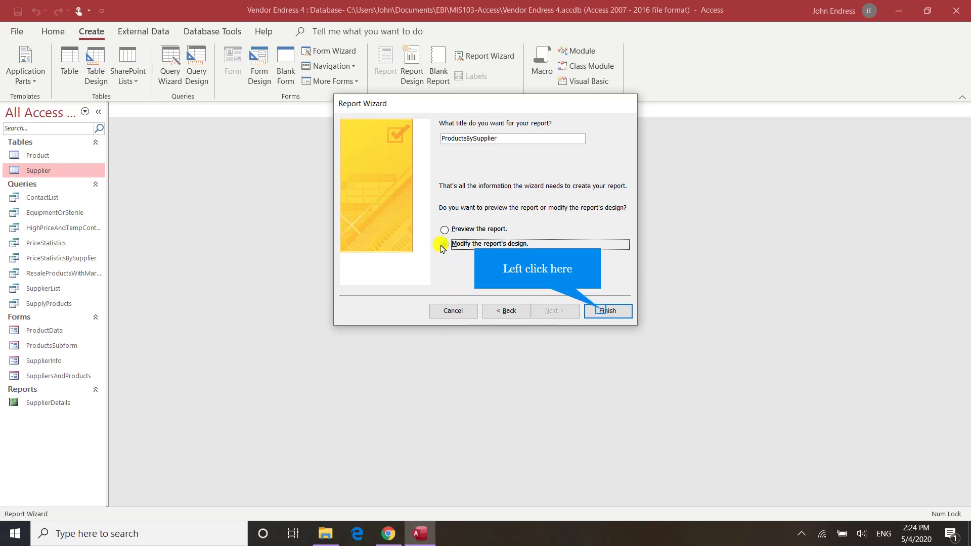
{"action": "left_click", "coordinate": [602, 311]}
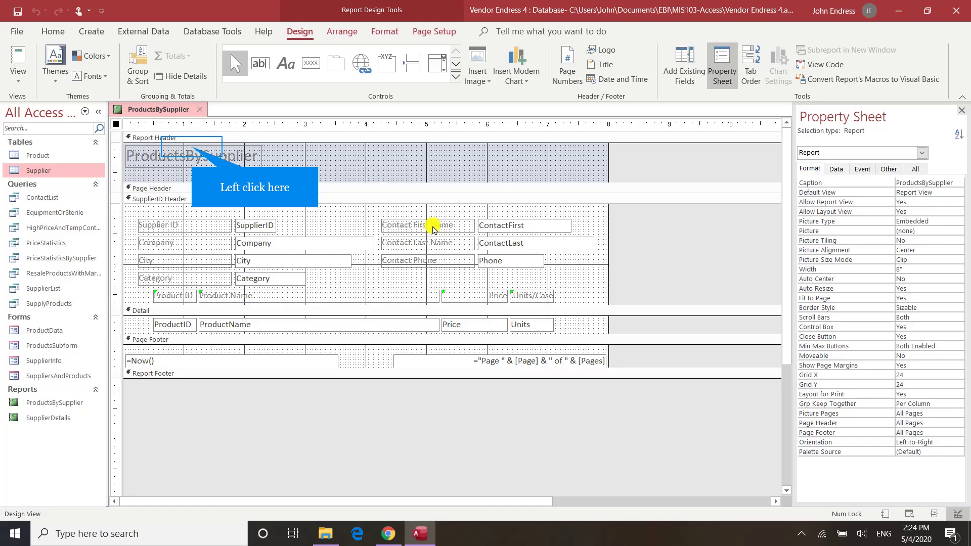
Change the report header title to read "Products by Supplier".
{"action": "left_click", "coordinate": [192, 153]}
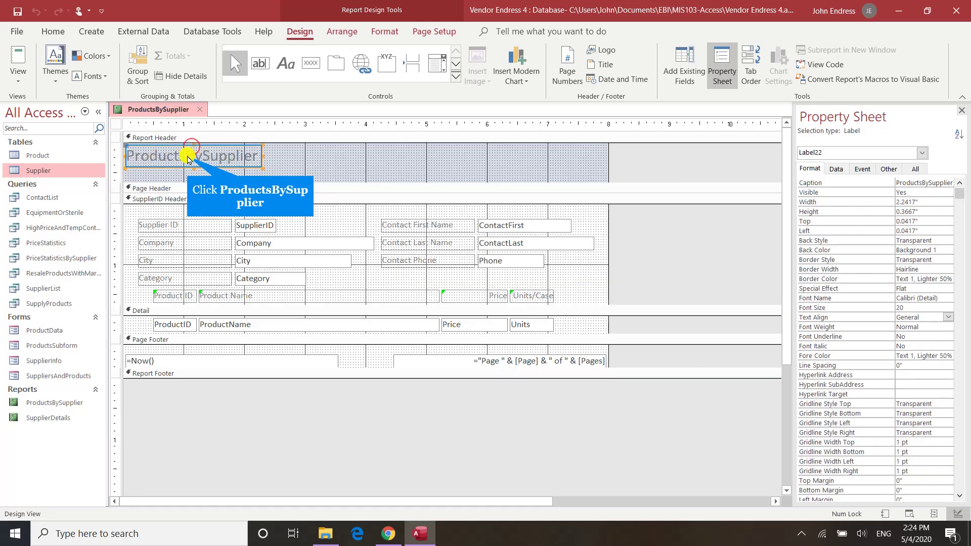
{"action": "left_click", "coordinate": [192, 153]}
{"action": "key", "text": "Right"}
{"action": "key", "text": "BackSpace"}
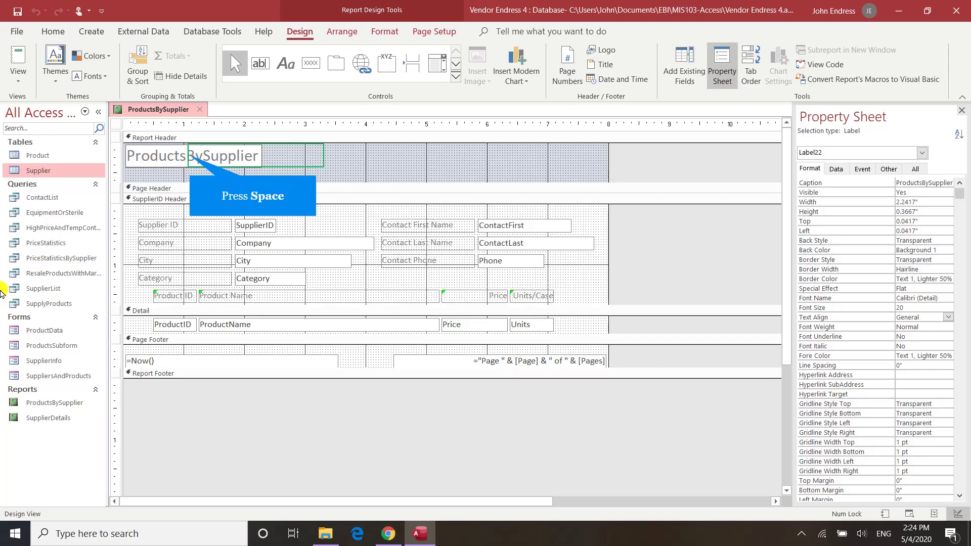
{"action": "type", "text": "b"}
{"action": "key", "text": "Right"}
{"action": "key", "text": "Return"}
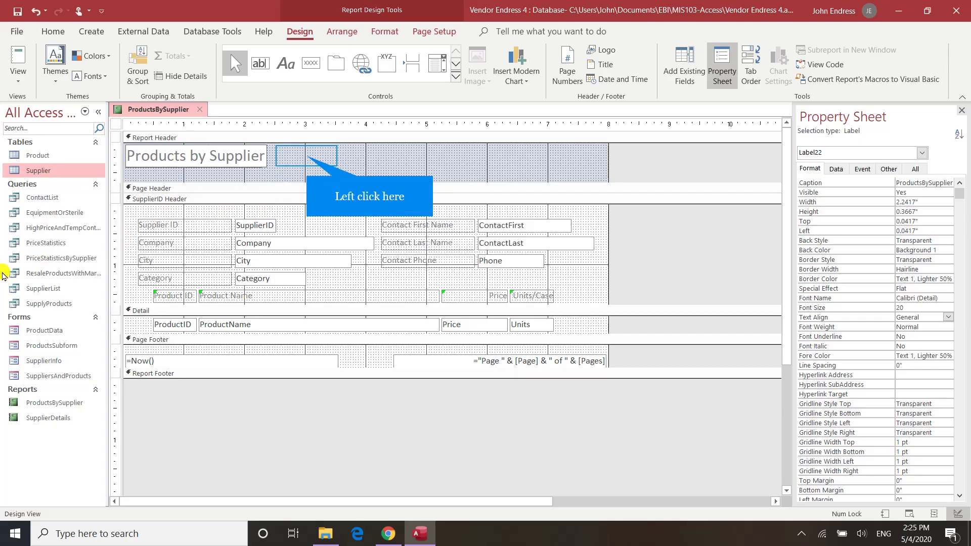
{"action": "left_click", "coordinate": [306, 158]}
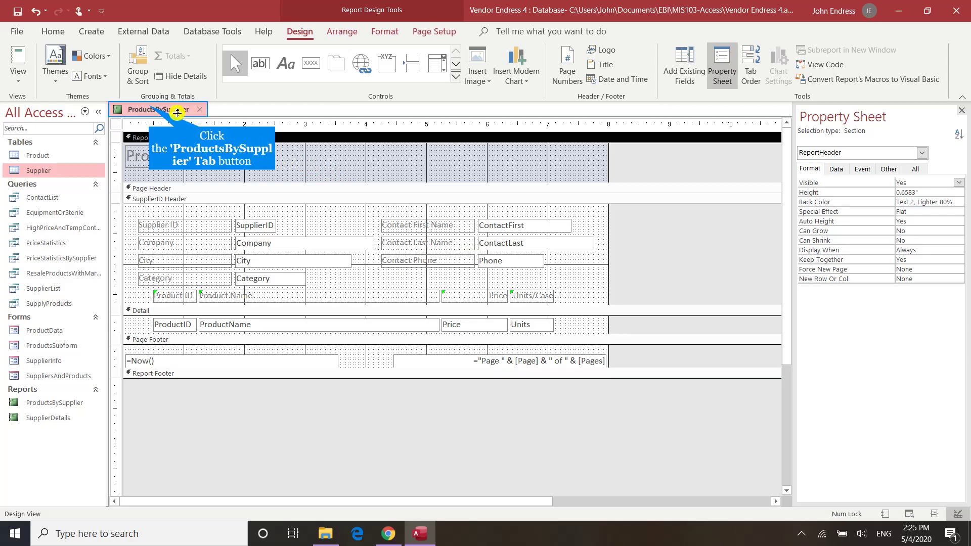
Save the ProductsBySupplier report with its edited title.
{"action": "left_click", "coordinate": [152, 109]}
{"action": "right_click", "coordinate": [151, 109]}
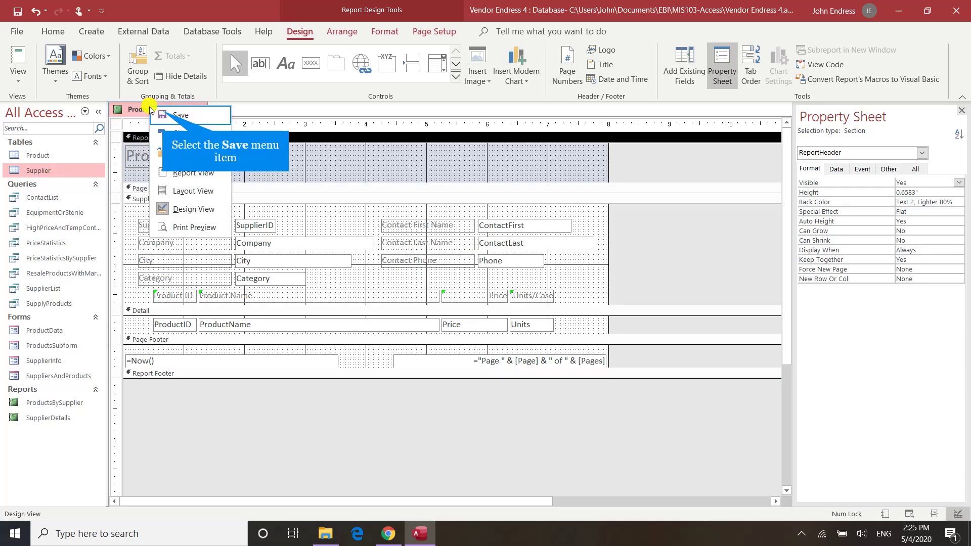
{"action": "left_click", "coordinate": [162, 114]}
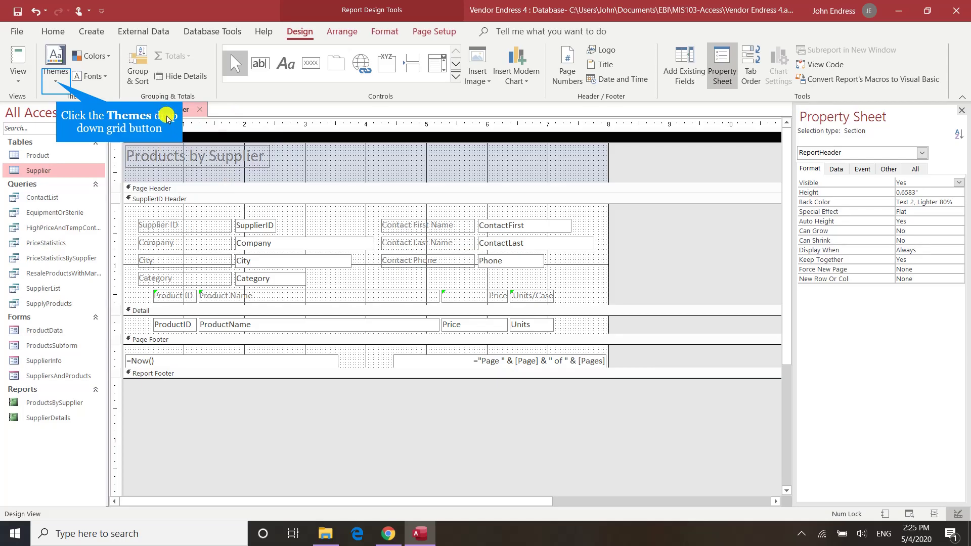
Apply the Ion theme to the ProductsBySupplier report only and save the report.
{"action": "left_click", "coordinate": [62, 88]}
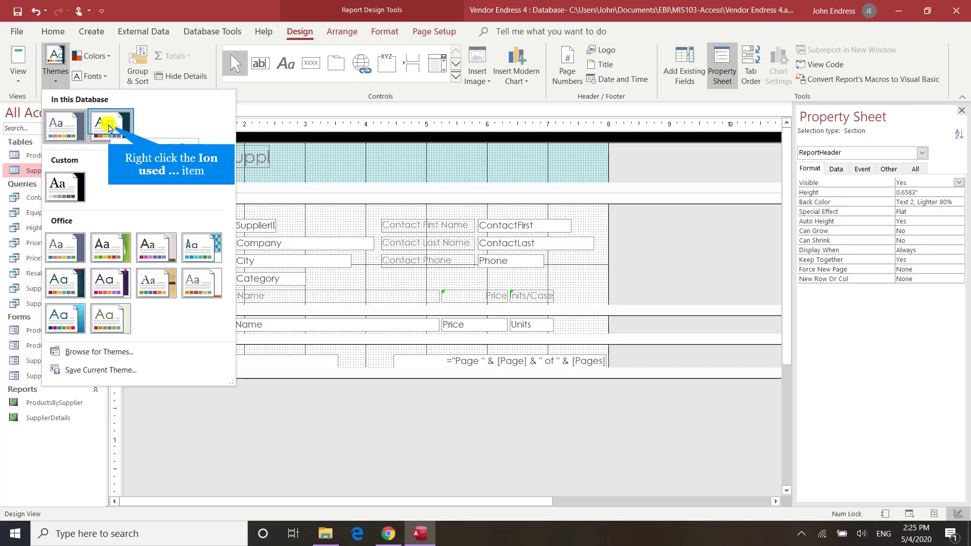
{"action": "right_click", "coordinate": [109, 126]}
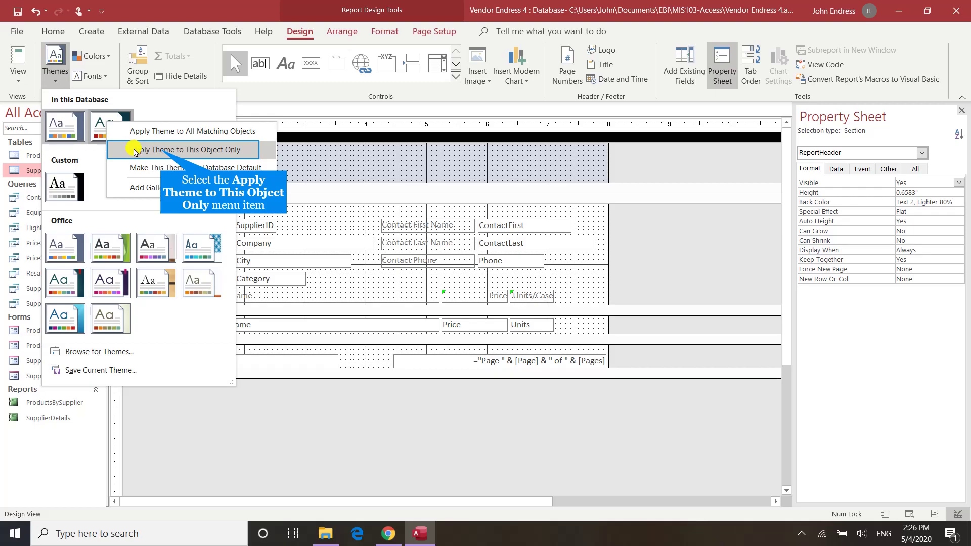
{"action": "left_click", "coordinate": [160, 150]}
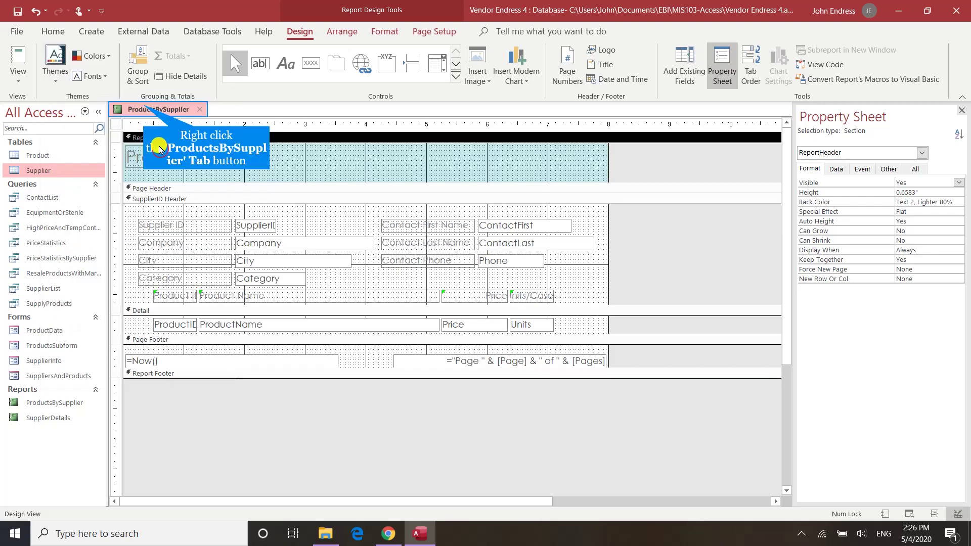
{"action": "right_click", "coordinate": [145, 109]}
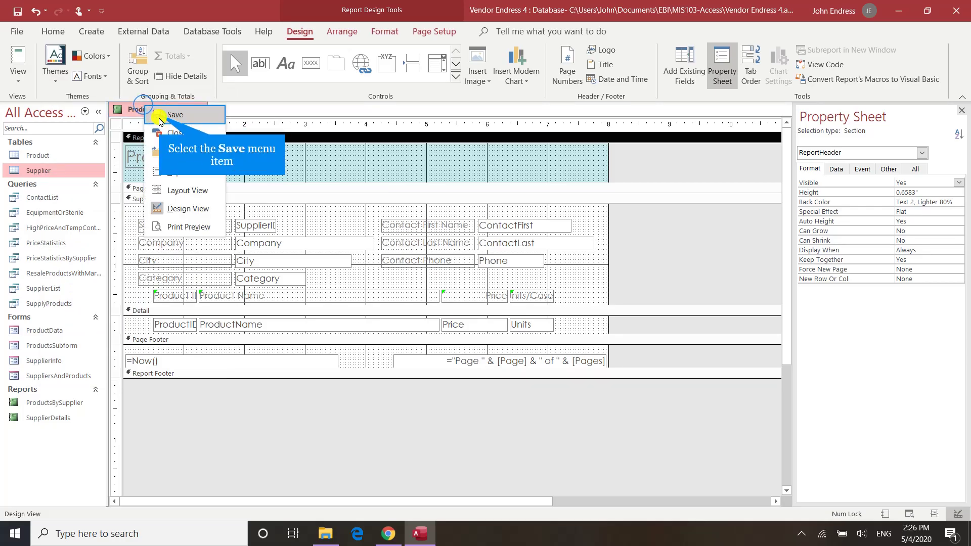
{"action": "left_click", "coordinate": [158, 115]}
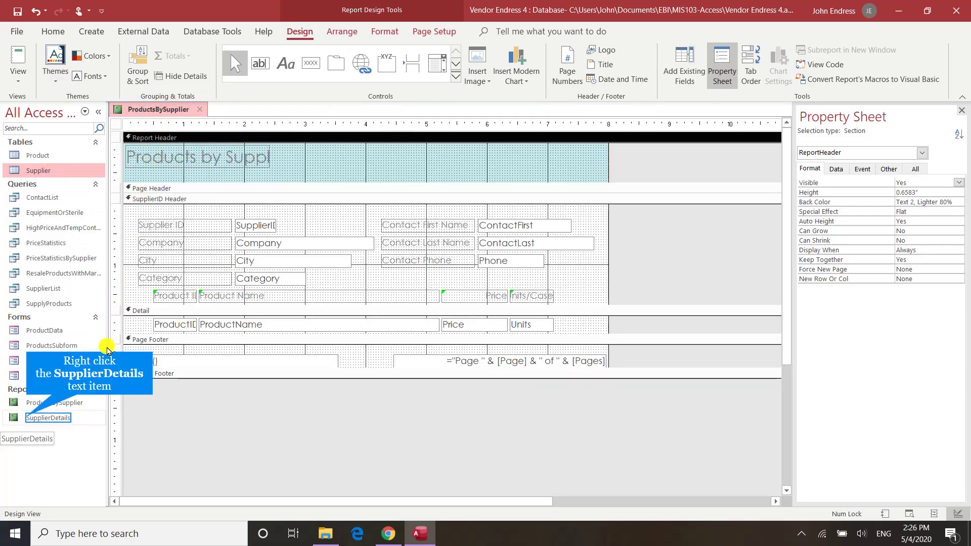
Open the SupplierDetails report in Design View, compare its theme with ProductsBySupplier, and close SupplierDetails.
{"action": "right_click", "coordinate": [27, 419]}
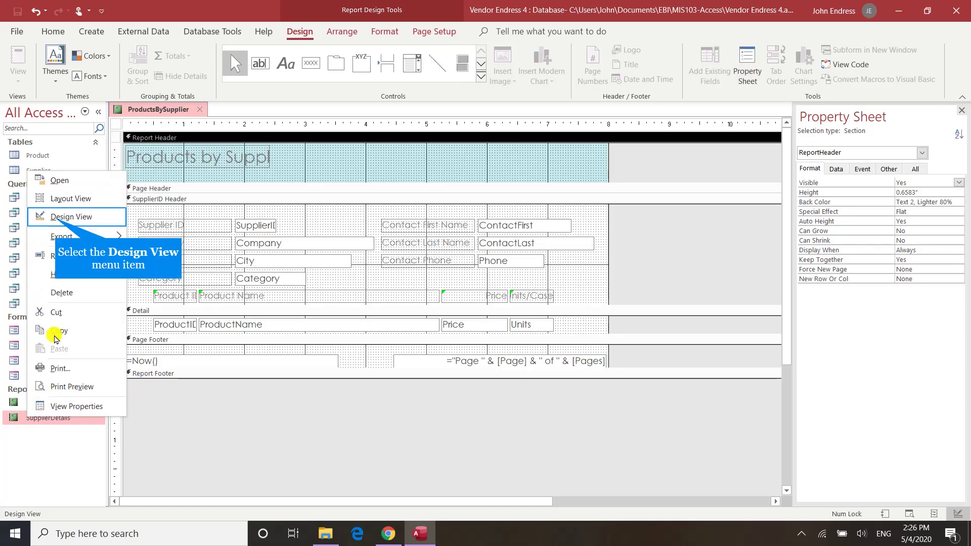
{"action": "left_click", "coordinate": [58, 217]}
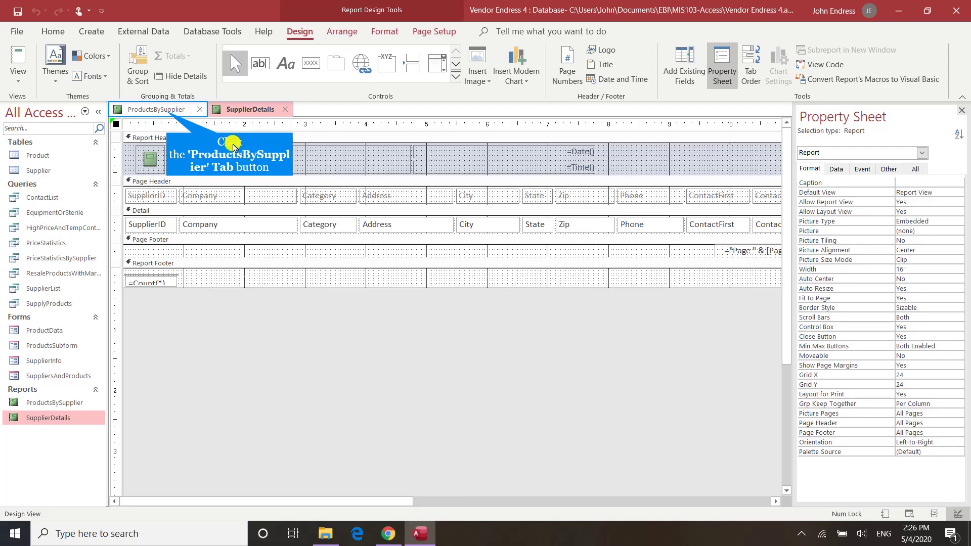
{"action": "left_click", "coordinate": [171, 114]}
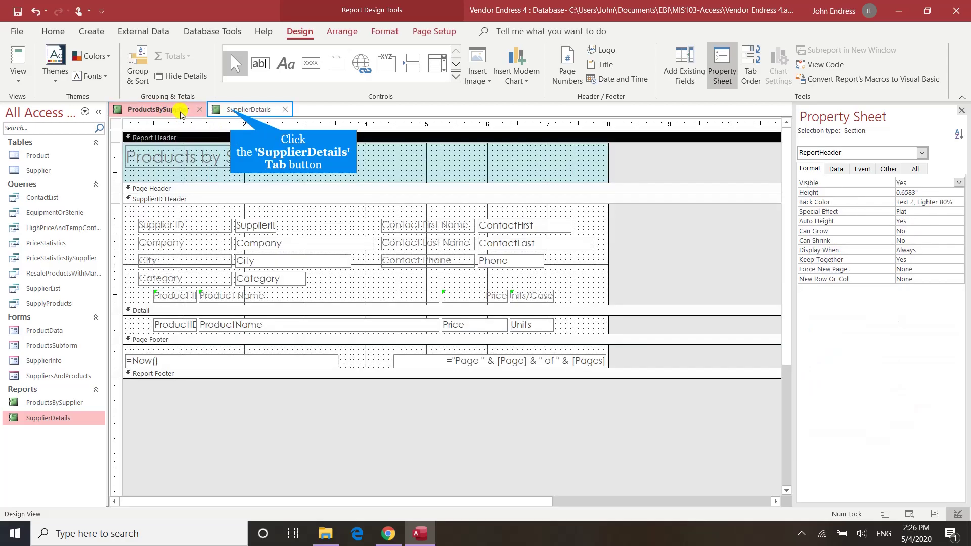
{"action": "left_click", "coordinate": [225, 111]}
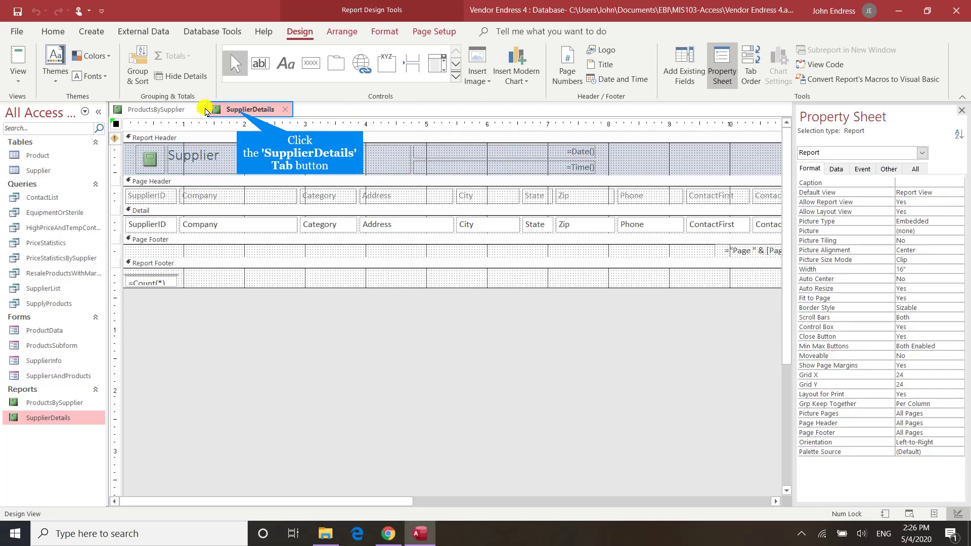
{"action": "left_click", "coordinate": [230, 109]}
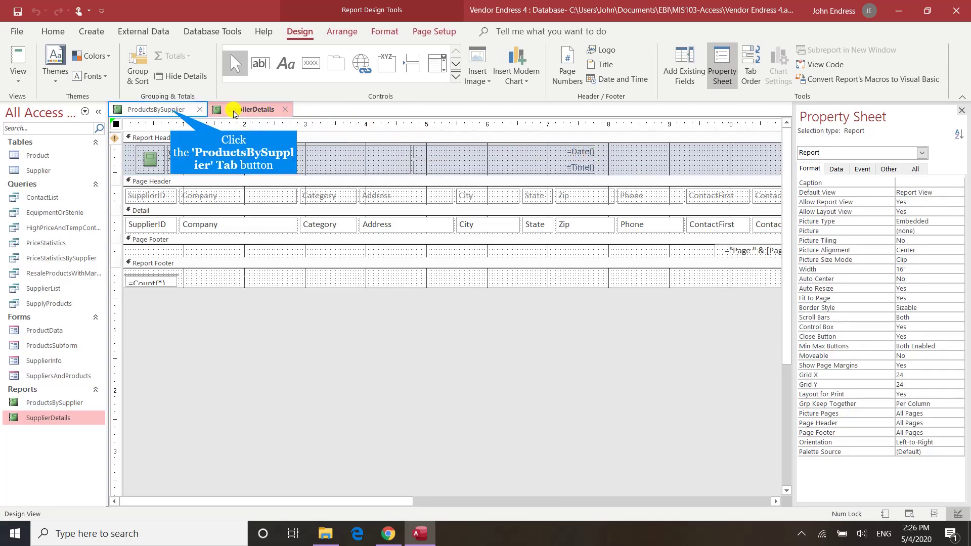
{"action": "left_click", "coordinate": [173, 110]}
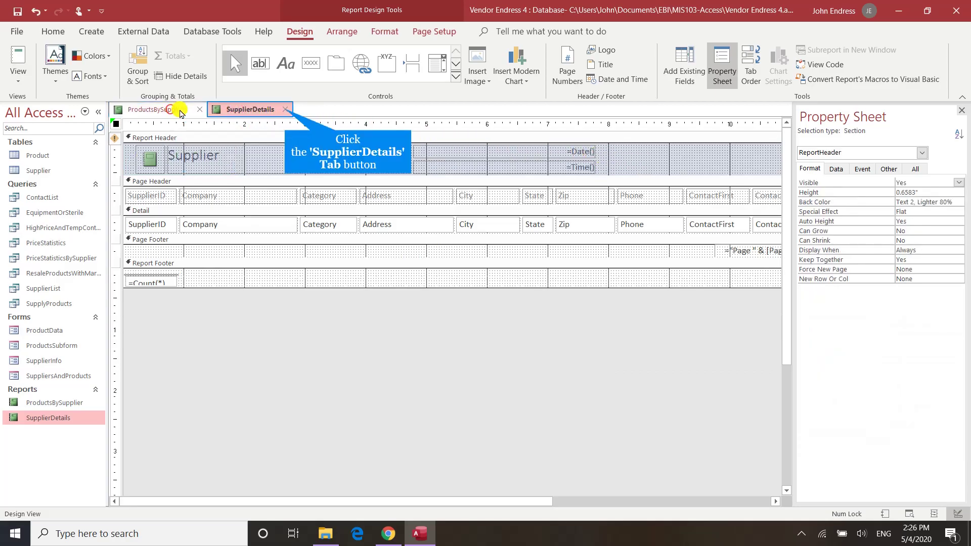
{"action": "left_click", "coordinate": [285, 109]}
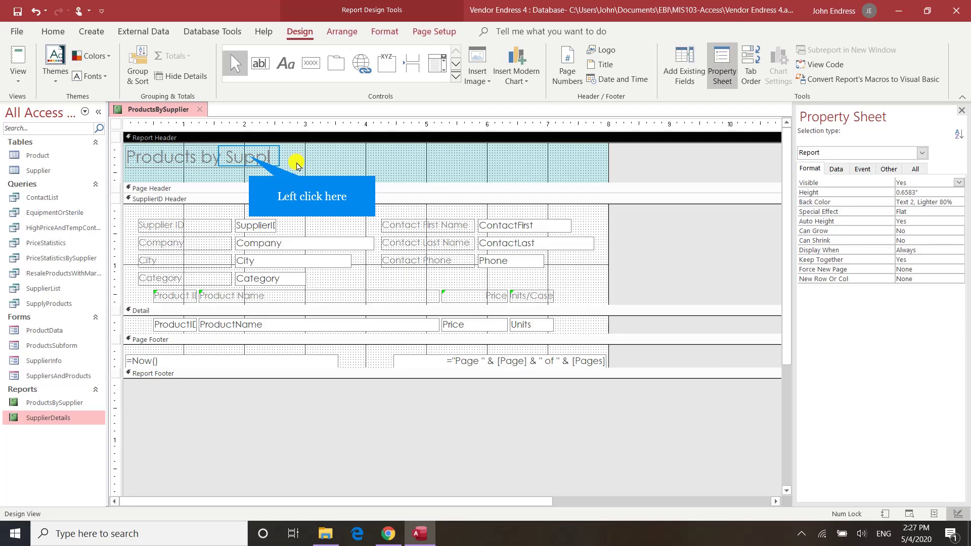
Widen the header title label to about 3.2 inches to fit its full text, and switch the report to Layout View.
{"action": "left_click", "coordinate": [251, 156]}
{"action": "double_click", "coordinate": [269, 157]}
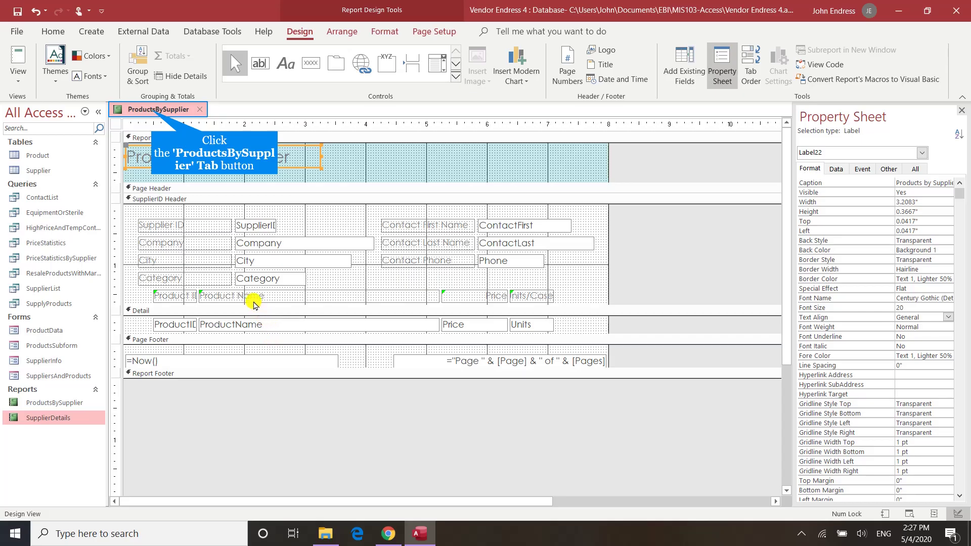
{"action": "left_click", "coordinate": [151, 112]}
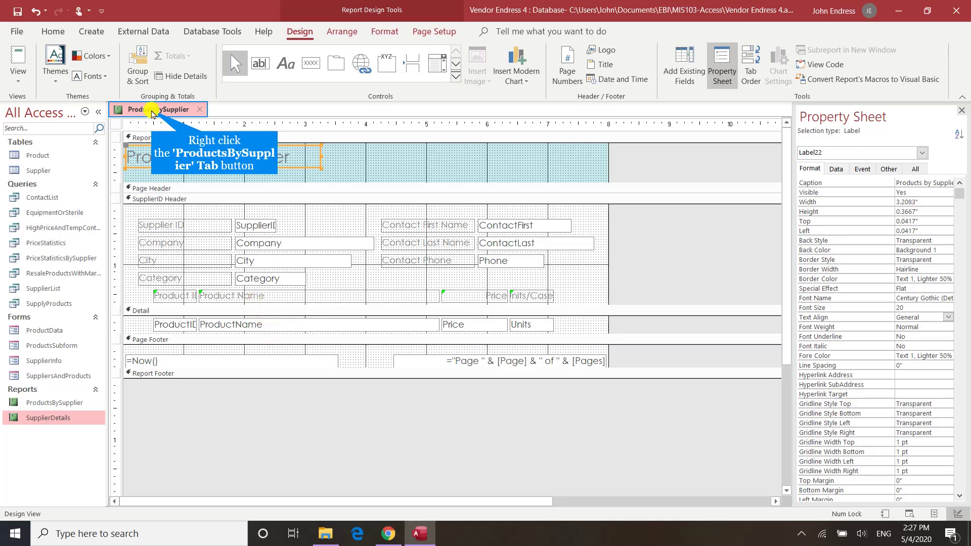
{"action": "right_click", "coordinate": [151, 112]}
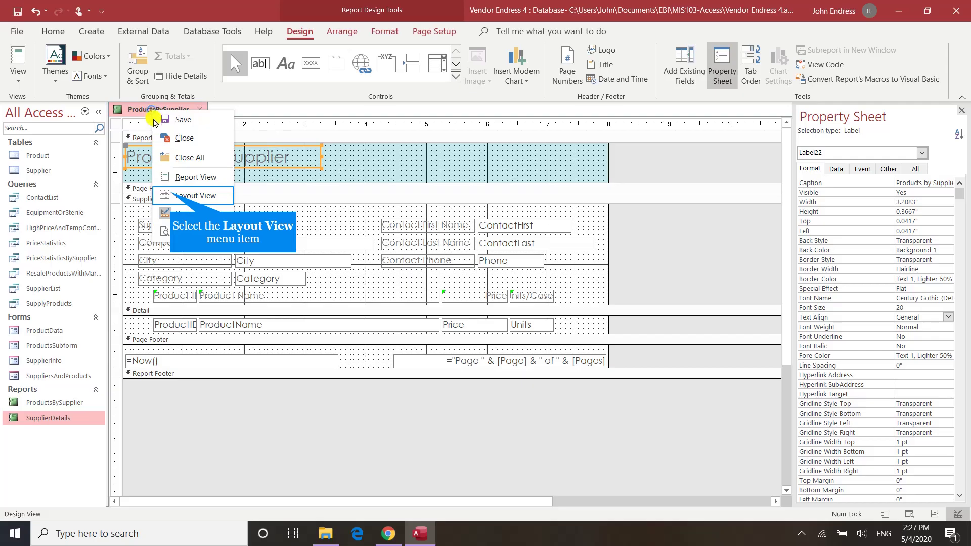
{"action": "left_click", "coordinate": [171, 196]}
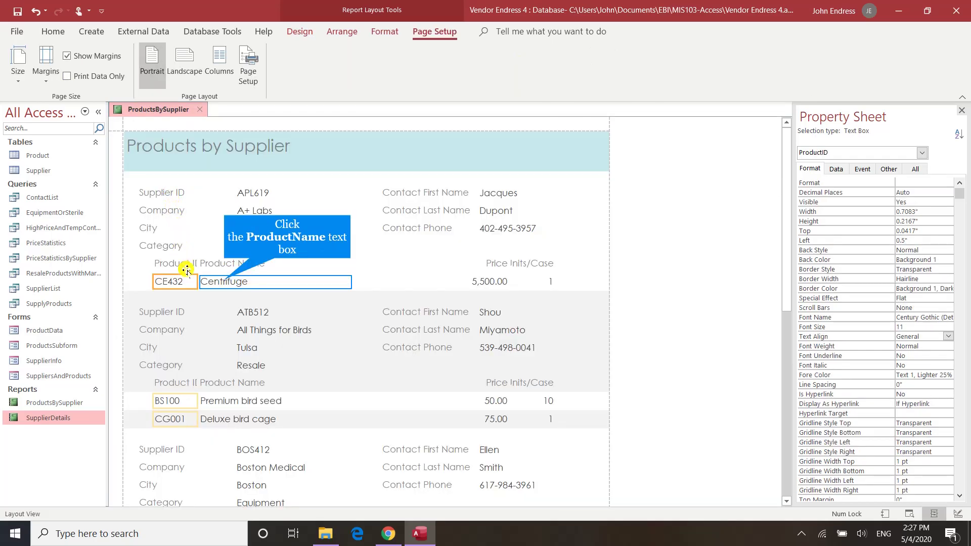
Narrow the Product Name label and text box together to about 2.97 inches and shift them right to a left position of about 1.88 inches.
{"action": "left_click", "coordinate": [215, 278]}
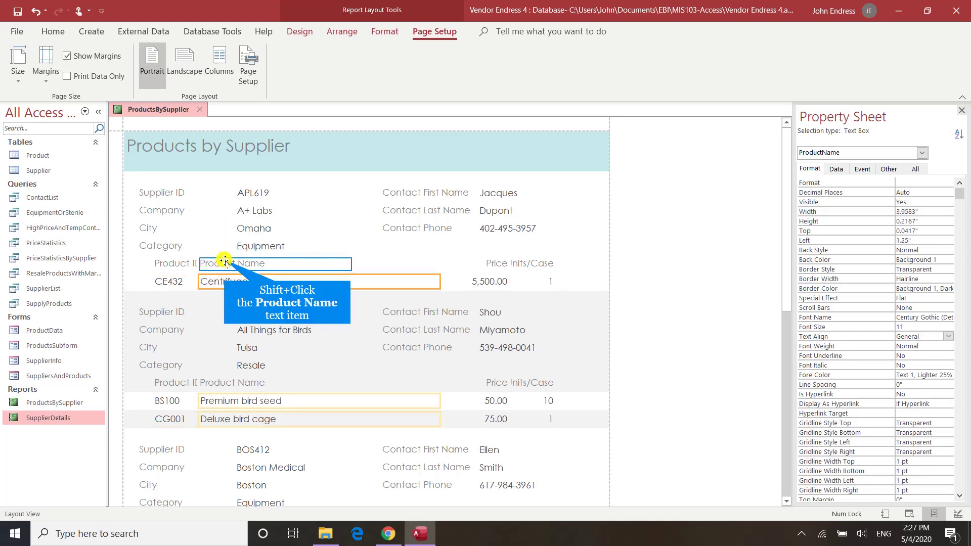
{"action": "left_click", "coordinate": [224, 260], "text": "shift"}
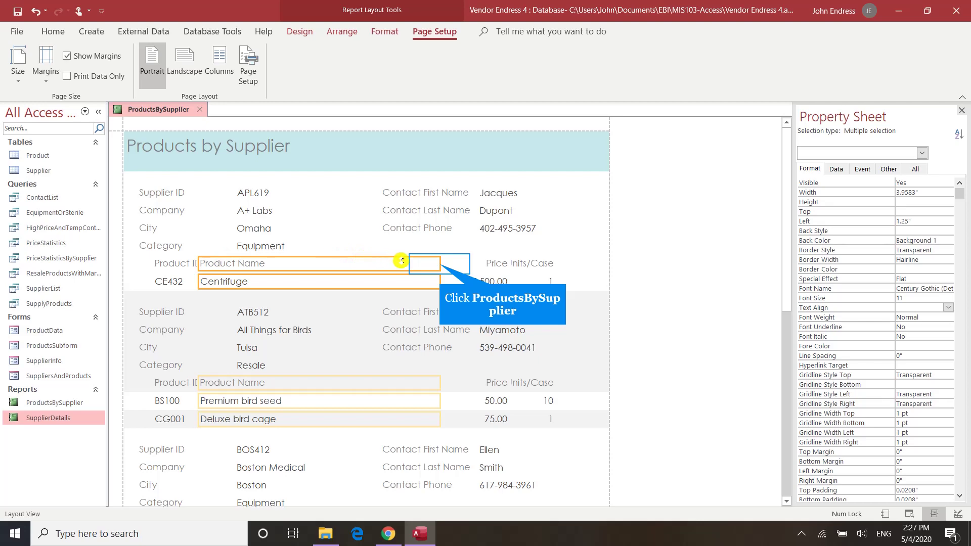
{"action": "left_click_drag", "start_coordinate": [435, 263], "coordinate": [380, 264]}
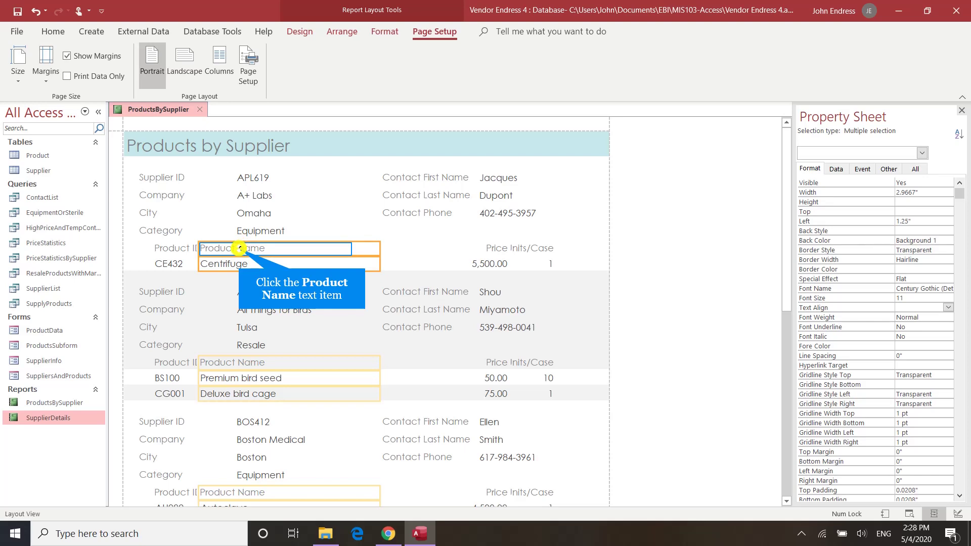
{"action": "left_click", "coordinate": [239, 249]}
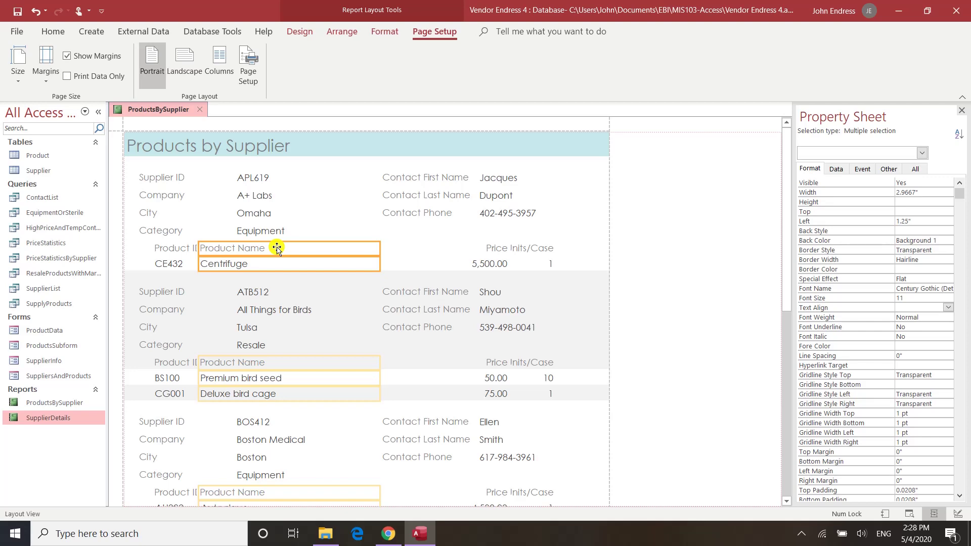
{"action": "left_click_drag", "start_coordinate": [277, 248], "coordinate": [315, 247]}
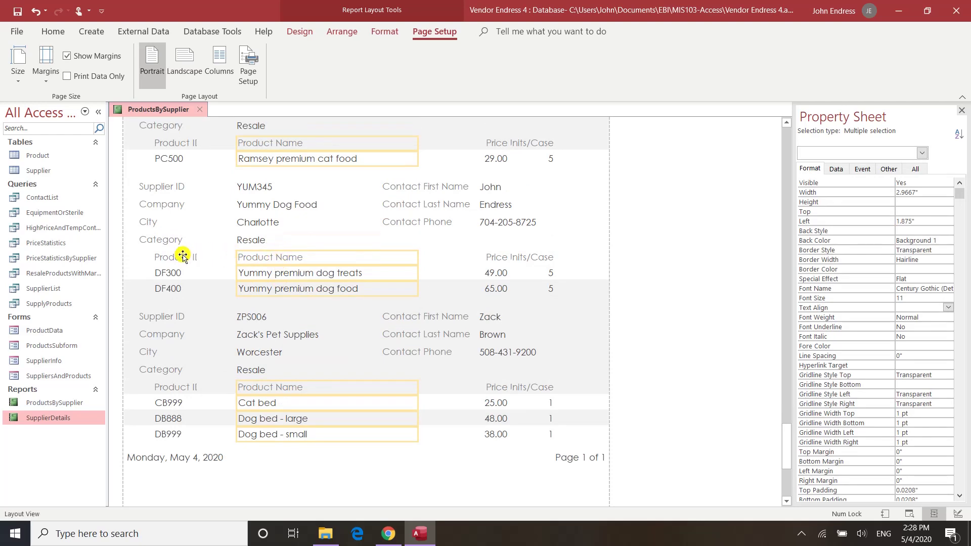
Widen the Product ID label and text box together to about 1.18 inches.
{"action": "left_click", "coordinate": [182, 256]}
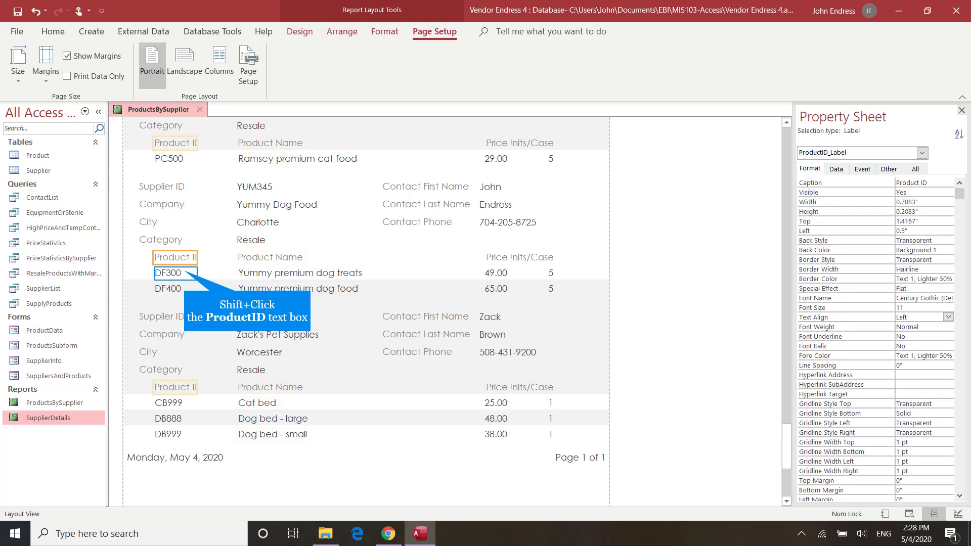
{"action": "left_click", "coordinate": [177, 273], "text": "shift"}
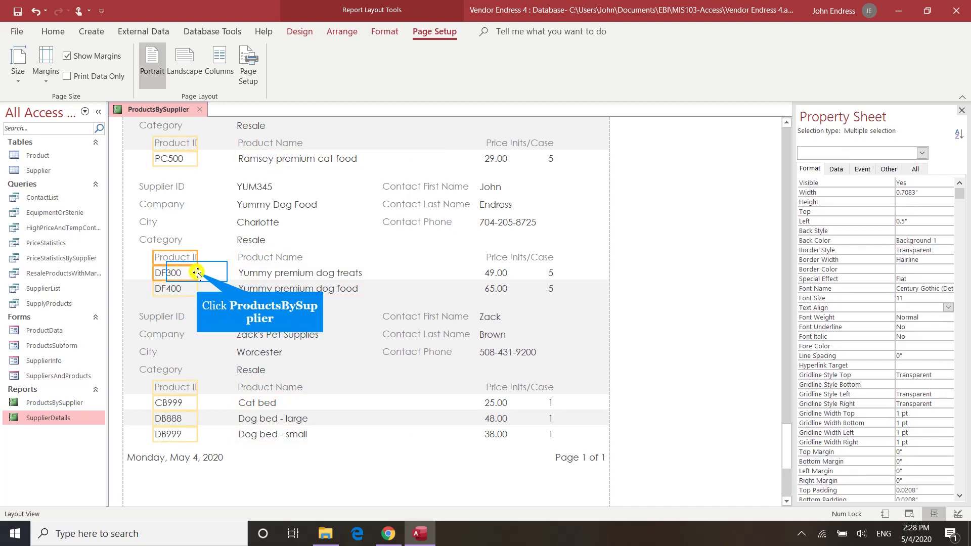
{"action": "left_click_drag", "start_coordinate": [197, 273], "coordinate": [224, 271]}
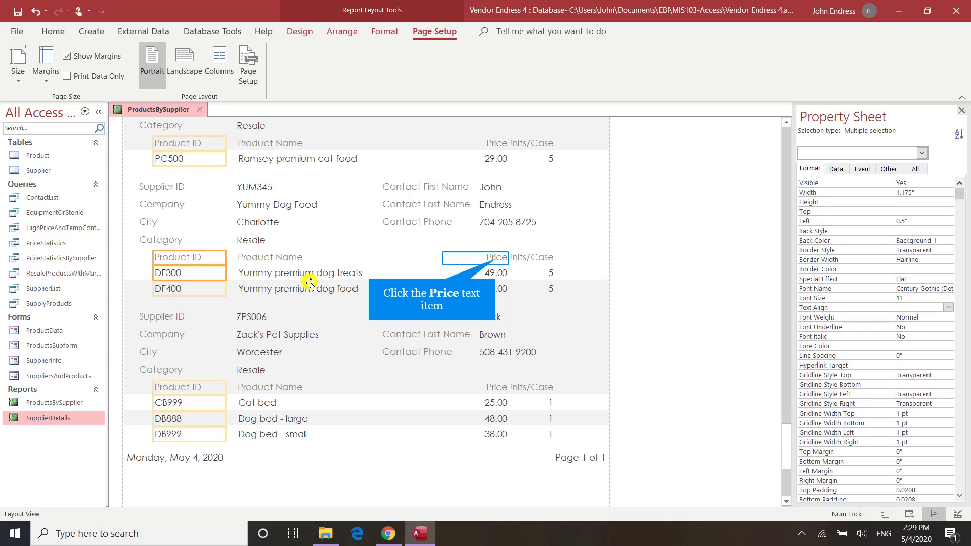
Narrow the Price label to about 0.53 inches and move it to a left position of 5.5 inches.
{"action": "left_click", "coordinate": [495, 263]}
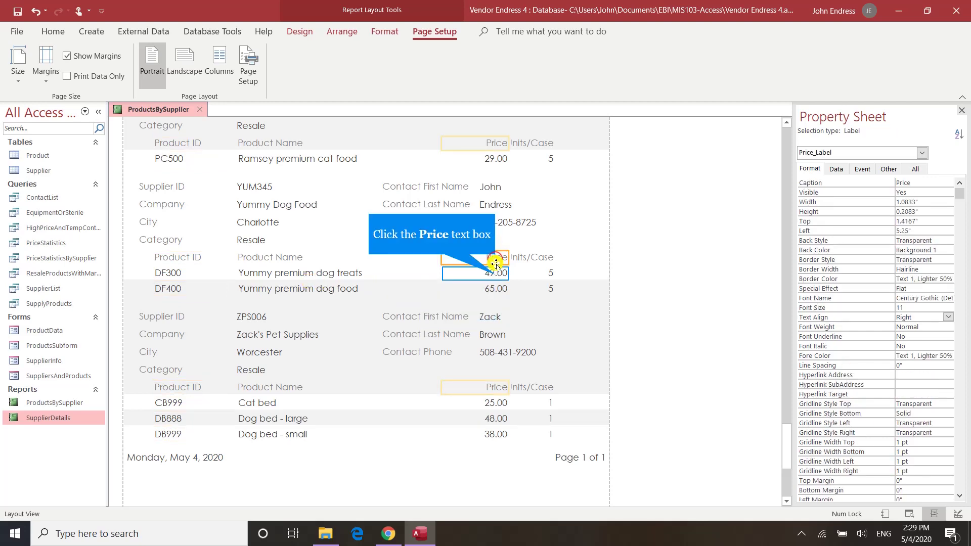
{"action": "left_click", "coordinate": [495, 271]}
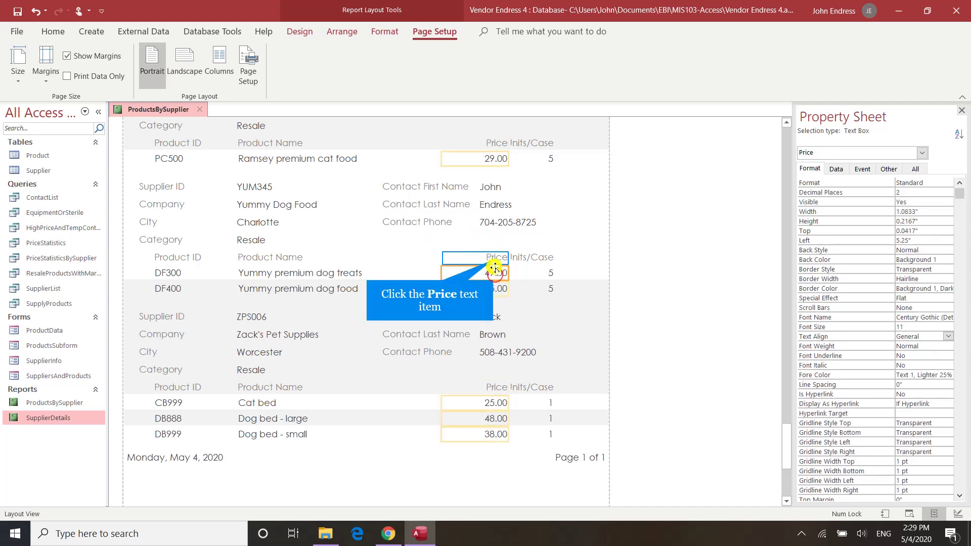
{"action": "left_click", "coordinate": [494, 257]}
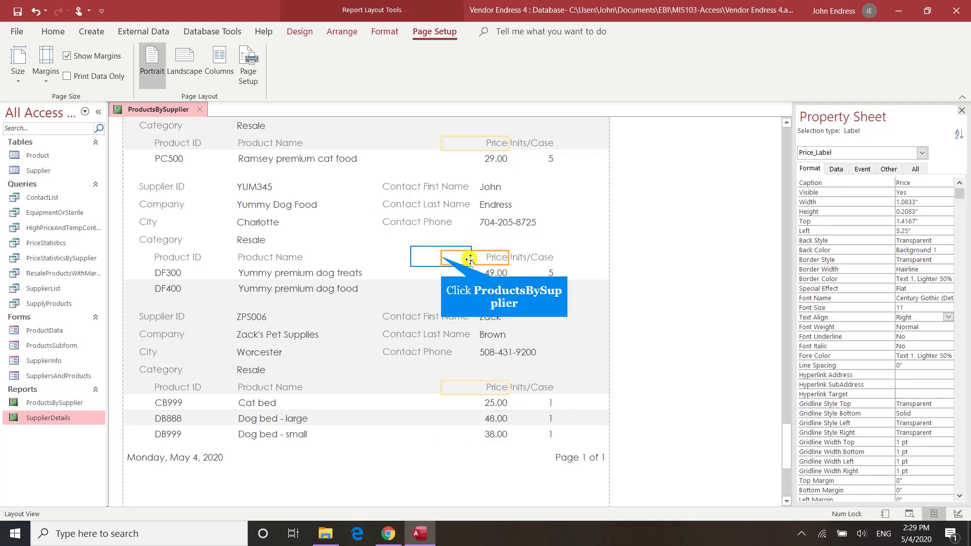
{"action": "left_click", "coordinate": [440, 256]}
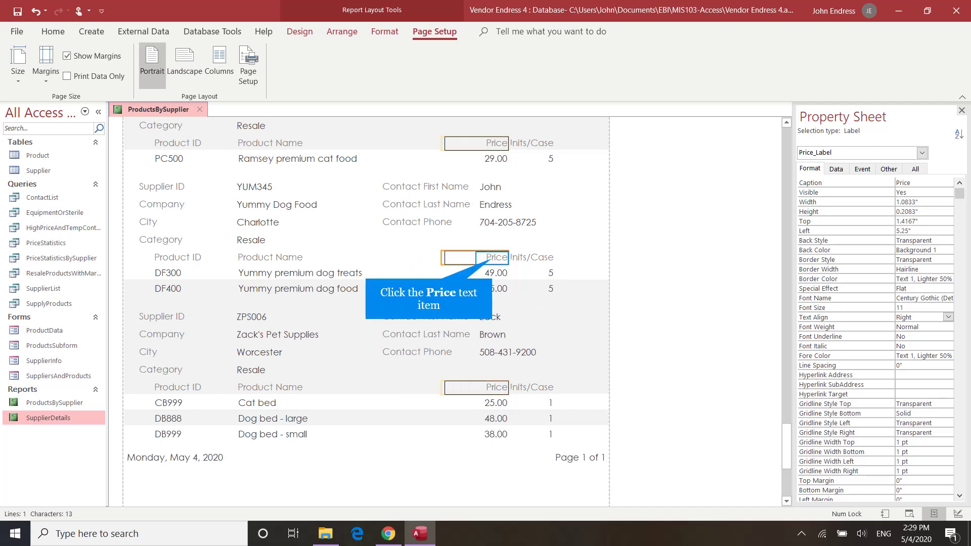
{"action": "left_click", "coordinate": [480, 256]}
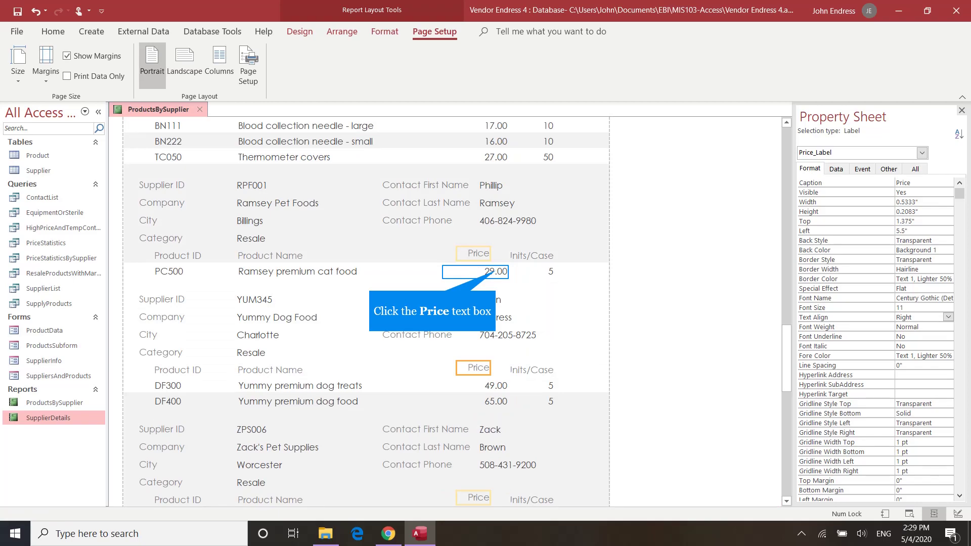
Move the Price text box to a left position of about 4.88 inches, and widen the Units/Case label to about 0.92 inches.
{"action": "left_click", "coordinate": [496, 272]}
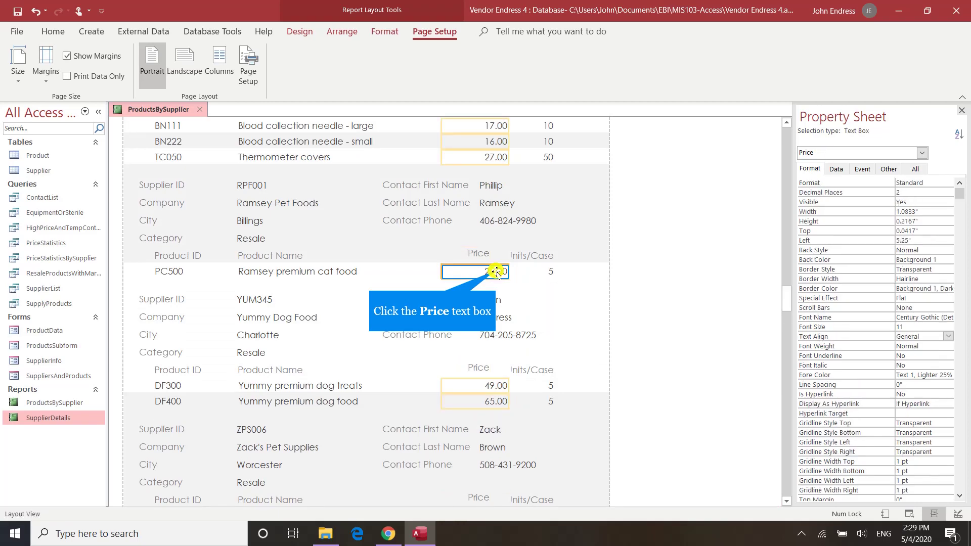
{"action": "left_click_drag", "start_coordinate": [496, 272], "coordinate": [513, 256]}
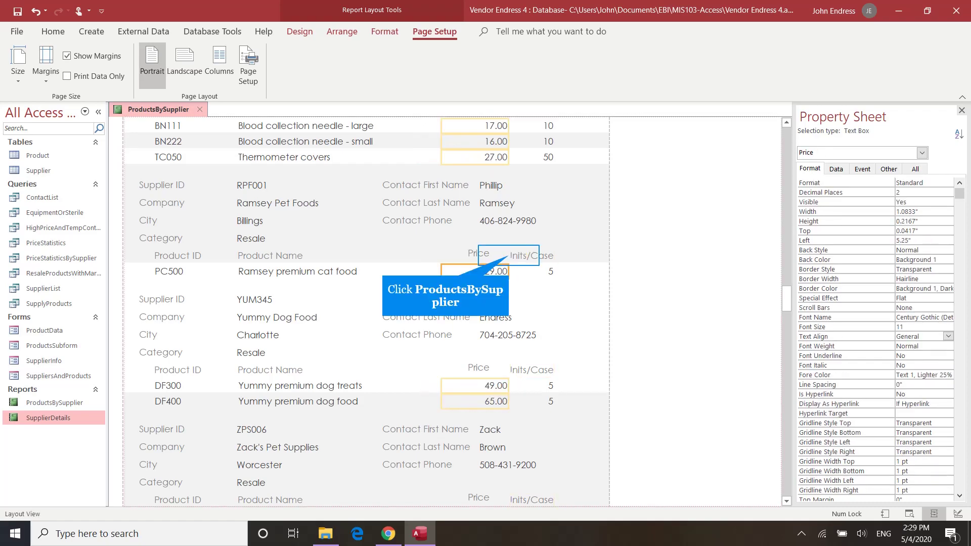
{"action": "left_click", "coordinate": [504, 255]}
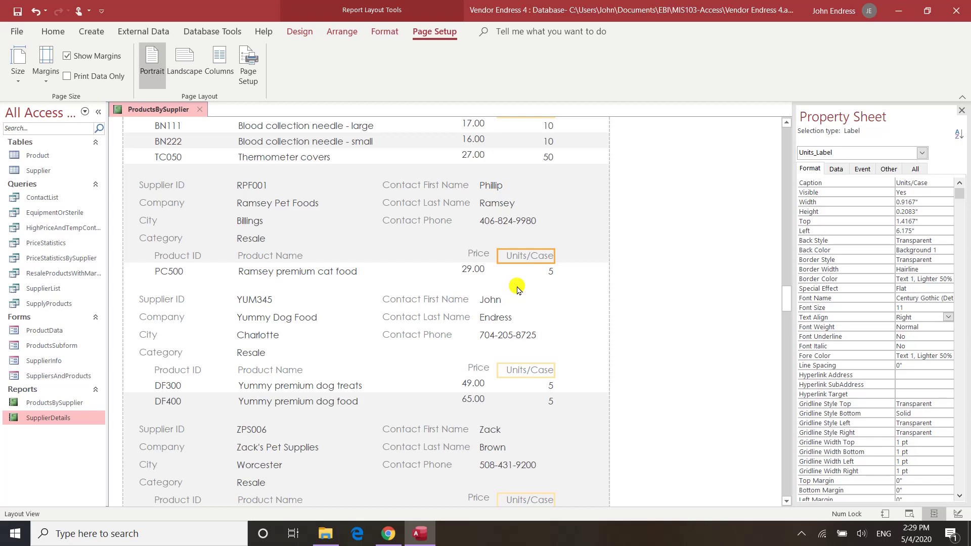
Shift the Units/Case label and text box right together, and move the Units text box to a left position of about 6.58 inches.
{"action": "left_click", "coordinate": [517, 257]}
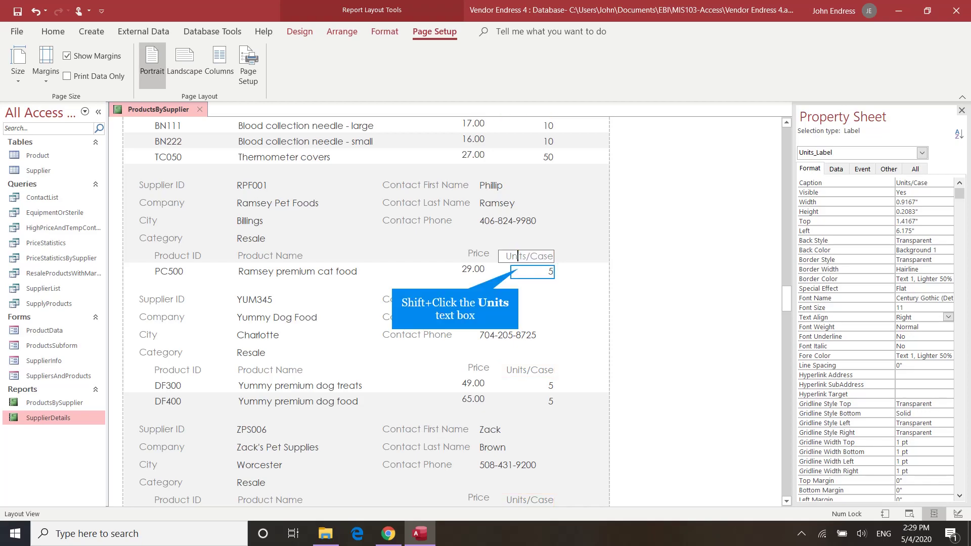
{"action": "left_click", "coordinate": [520, 270], "text": "shift"}
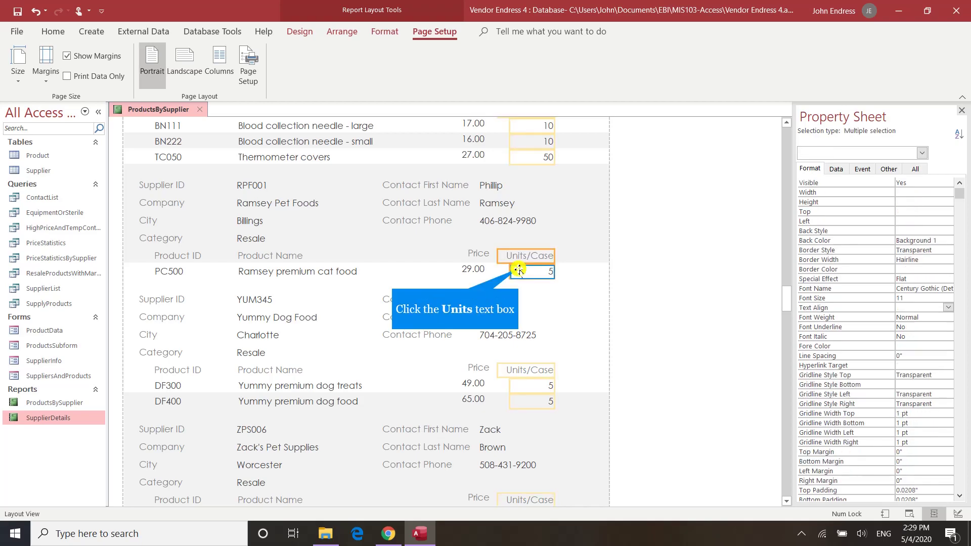
{"action": "left_click", "coordinate": [519, 271]}
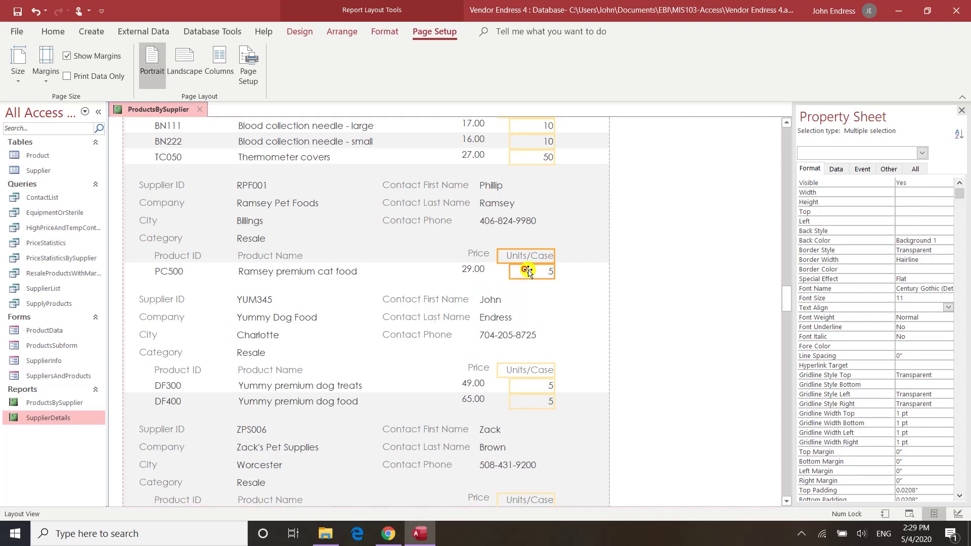
{"action": "left_click_drag", "start_coordinate": [542, 272], "coordinate": [540, 272]}
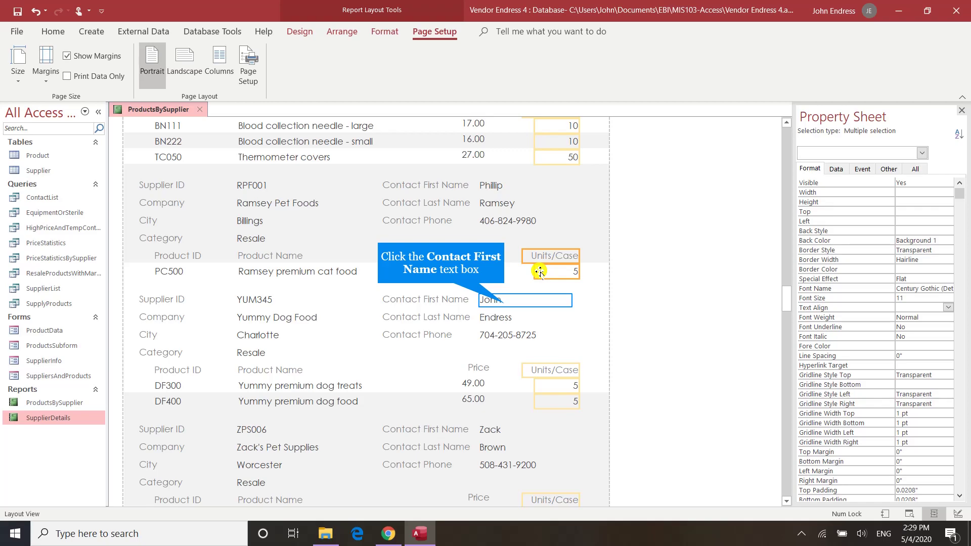
{"action": "left_click", "coordinate": [504, 301]}
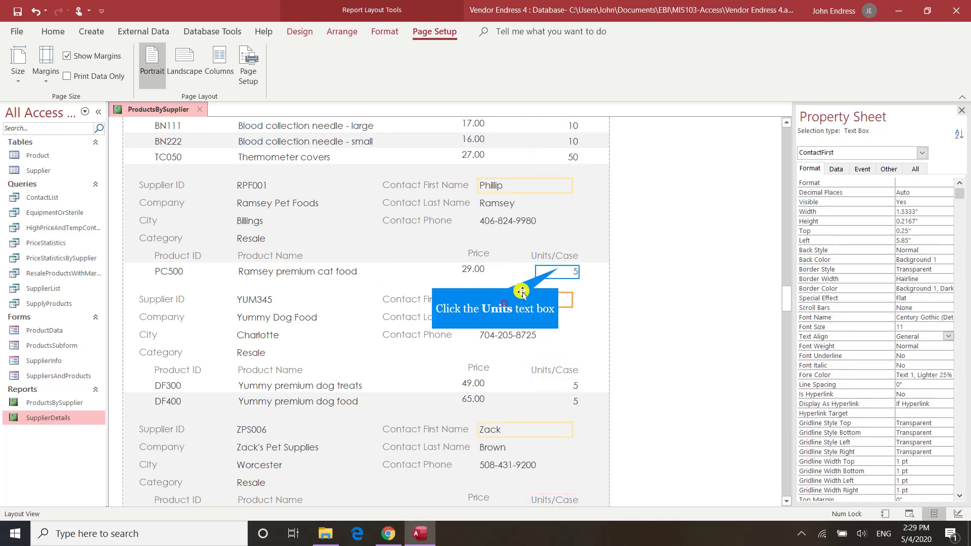
{"action": "left_click", "coordinate": [559, 271]}
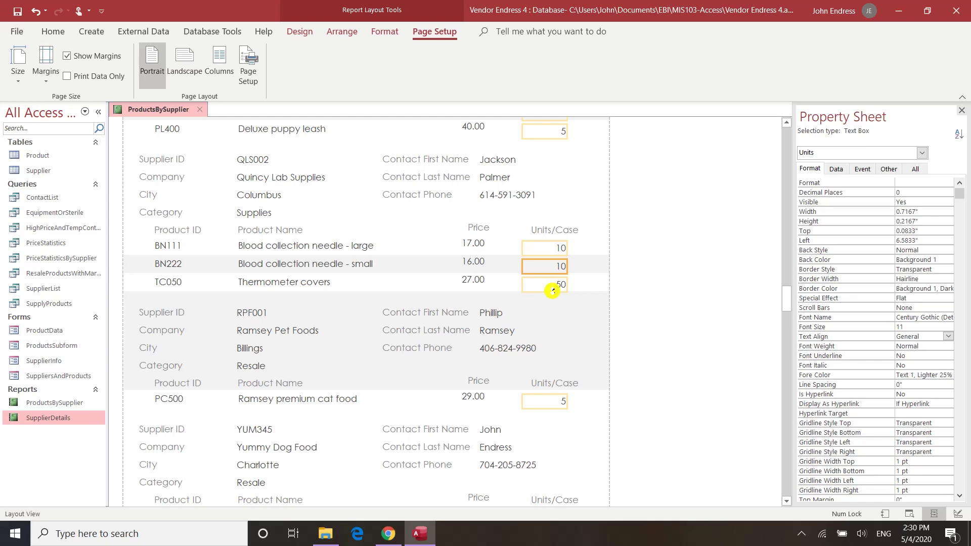
Add the Supplier ID, Company, City and Category text boxes to the Units text box selection, and shift them all slightly left together.
{"action": "scroll", "coordinate": [538, 325], "scroll_direction": "up", "scroll_amount": 5}
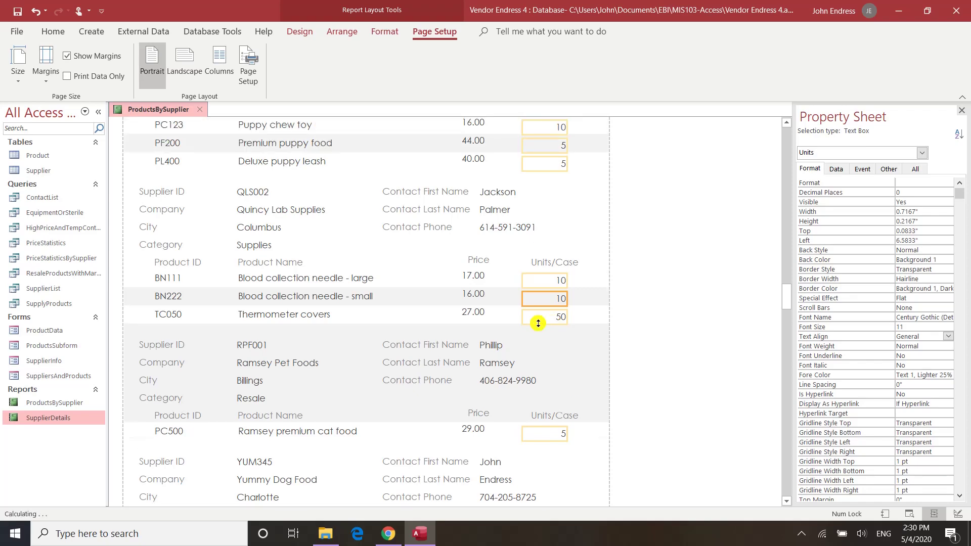
{"action": "scroll", "coordinate": [538, 325], "scroll_direction": "up", "scroll_amount": 1}
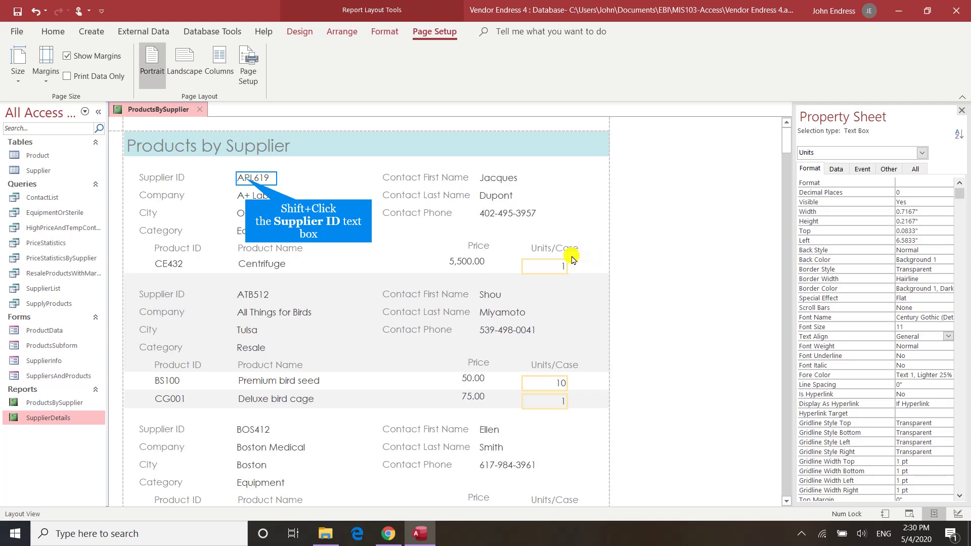
{"action": "left_click", "coordinate": [248, 183], "text": "shift"}
{"action": "left_click", "coordinate": [248, 195], "text": "shift"}
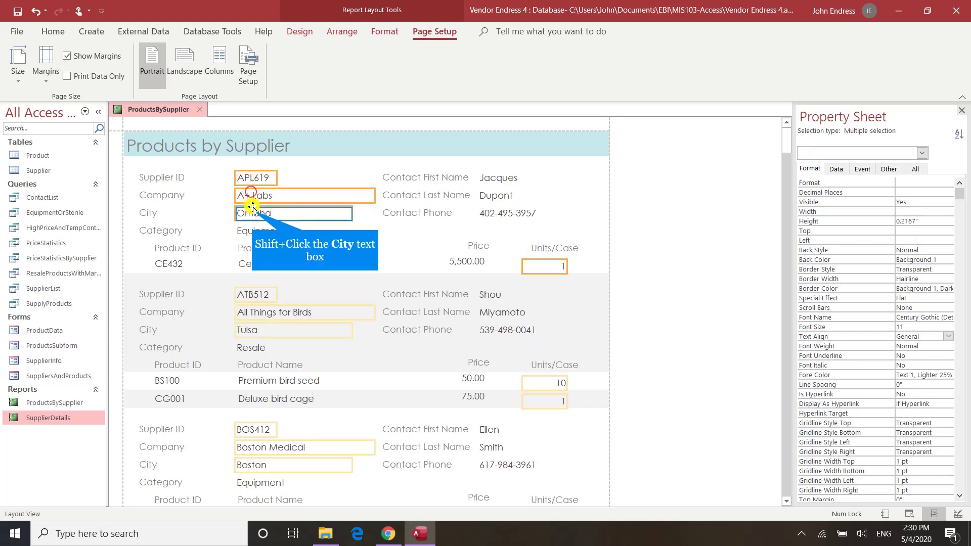
{"action": "left_click", "coordinate": [251, 211], "text": "shift"}
{"action": "left_click", "coordinate": [255, 230], "text": "shift"}
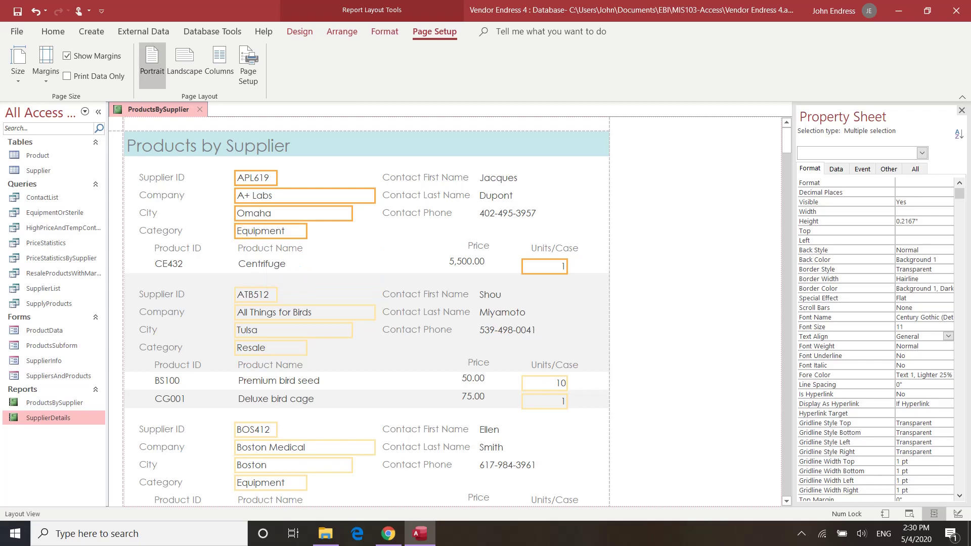
{"action": "scroll", "coordinate": [505, 296], "scroll_direction": "down", "scroll_amount": 10}
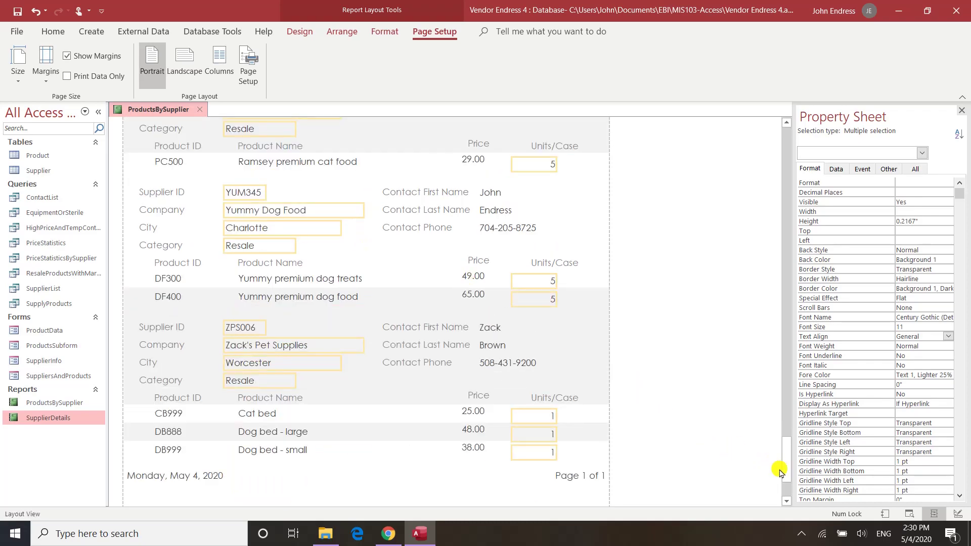
{"action": "left_click_drag", "start_coordinate": [784, 493], "coordinate": [787, 152]}
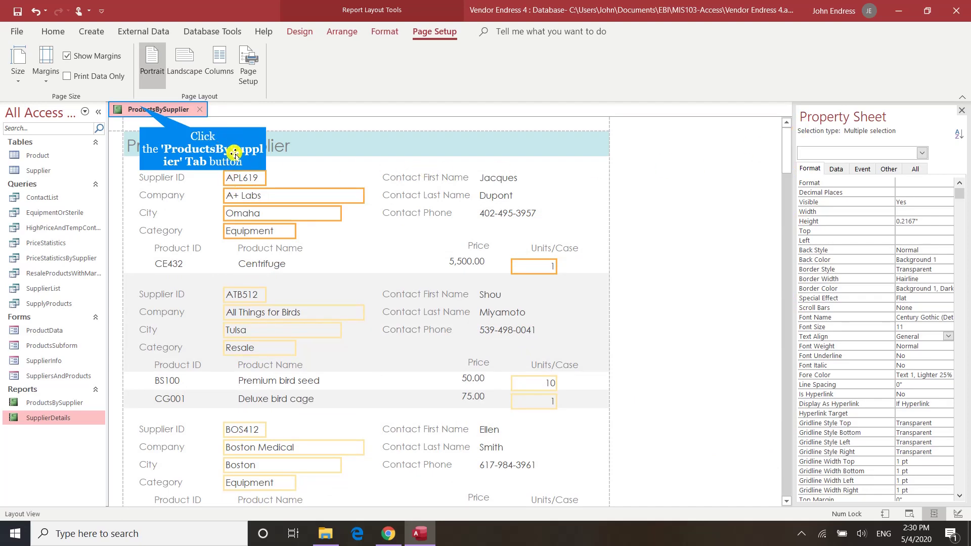
Check the ProductsBySupplier report's column alignment in Print Preview and return to Layout View.
{"action": "left_click", "coordinate": [141, 110]}
{"action": "right_click", "coordinate": [140, 108]}
{"action": "left_click", "coordinate": [144, 117]}
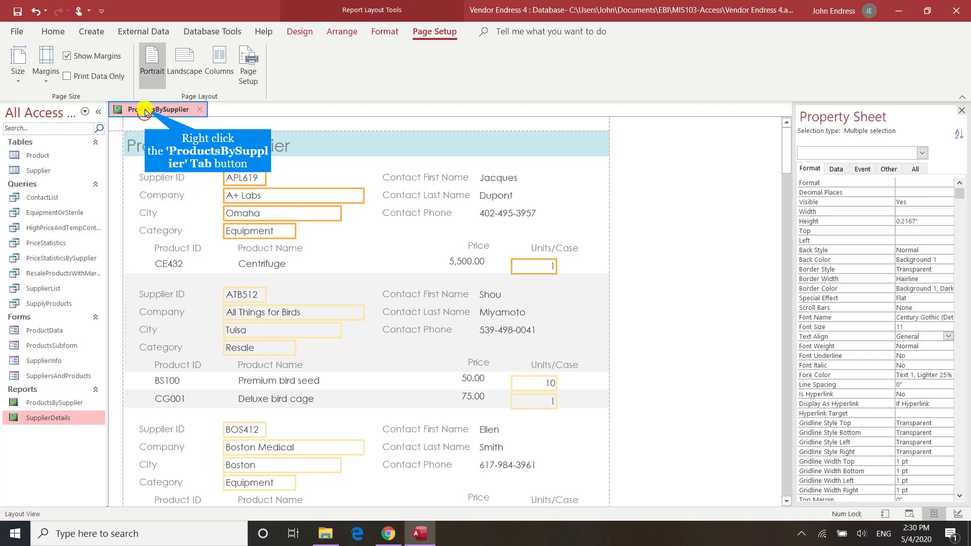
{"action": "right_click", "coordinate": [145, 107]}
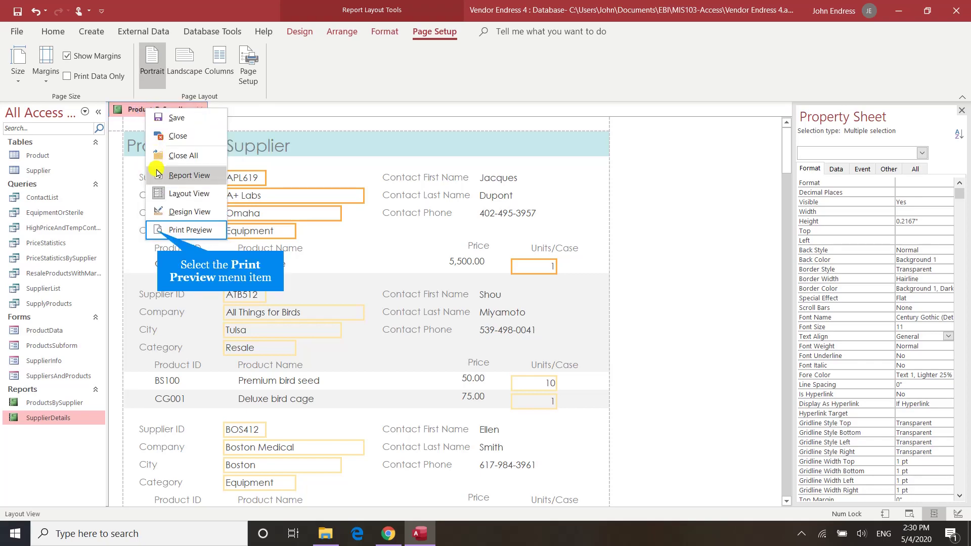
{"action": "left_click", "coordinate": [159, 231]}
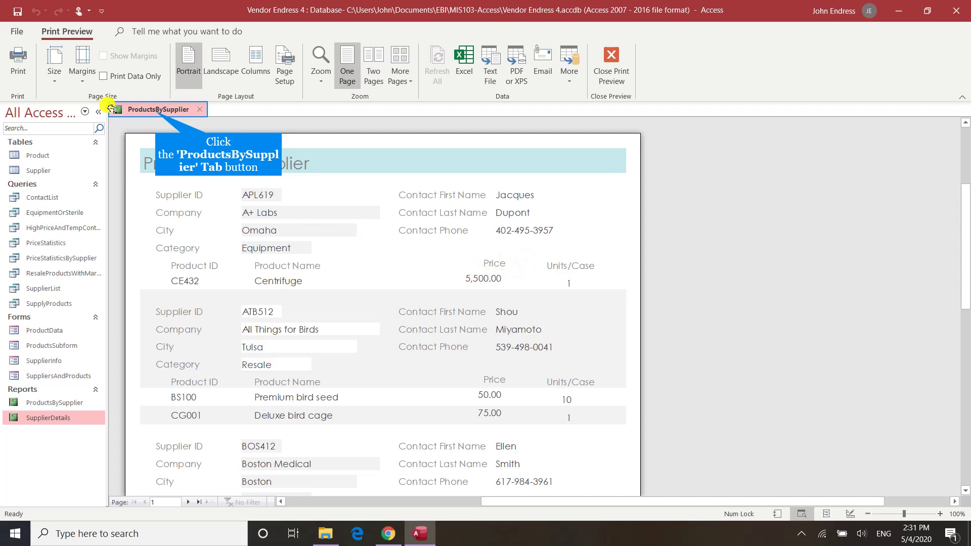
{"action": "left_click", "coordinate": [155, 109]}
{"action": "right_click", "coordinate": [155, 110]}
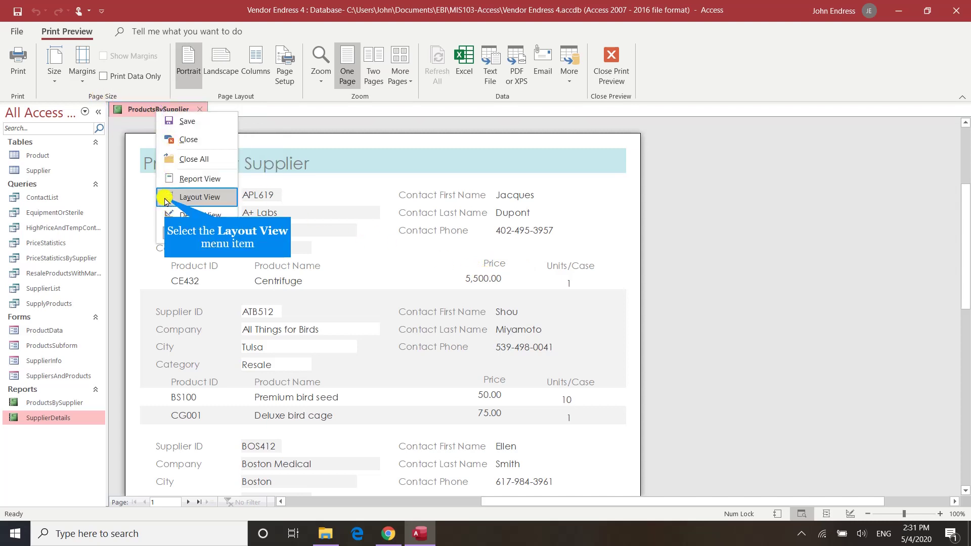
{"action": "left_click", "coordinate": [199, 196]}
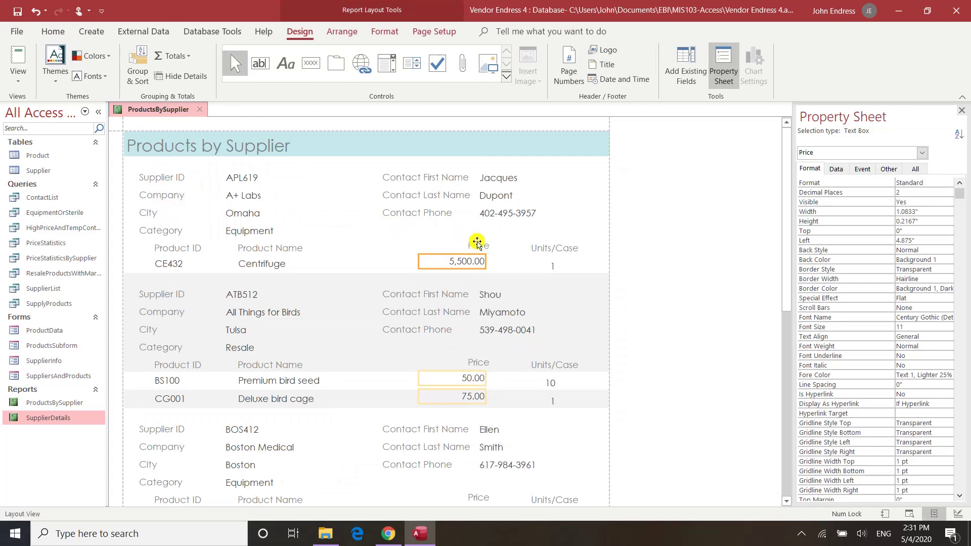
Move the Price label left to a left position of about 5.21 inches so it sits over the price values.
{"action": "left_click", "coordinate": [475, 246]}
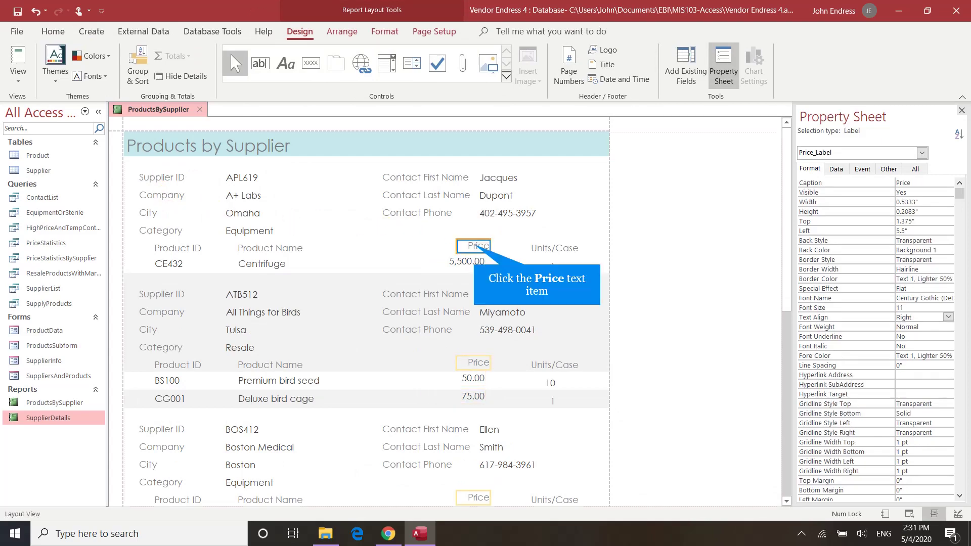
{"action": "left_click", "coordinate": [463, 247]}
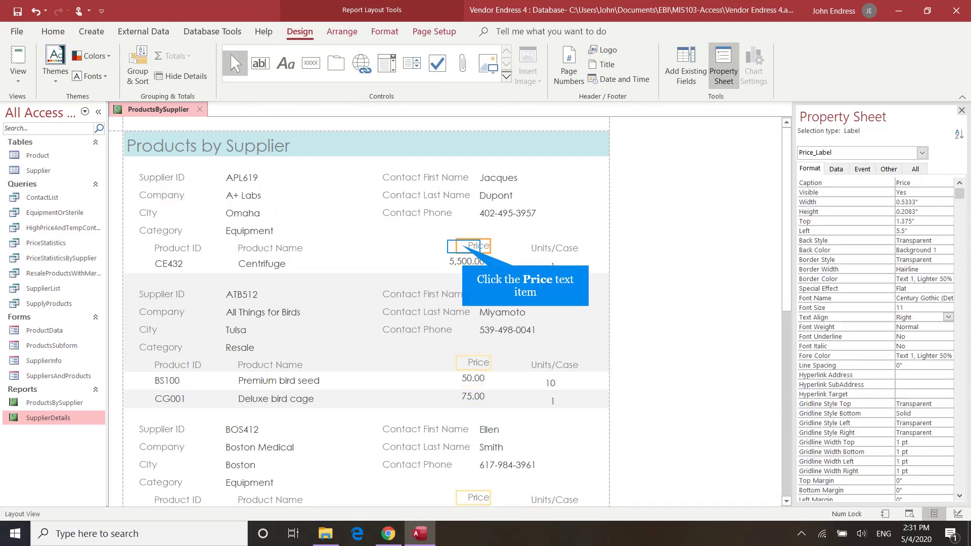
{"action": "left_click_drag", "start_coordinate": [464, 246], "coordinate": [452, 245]}
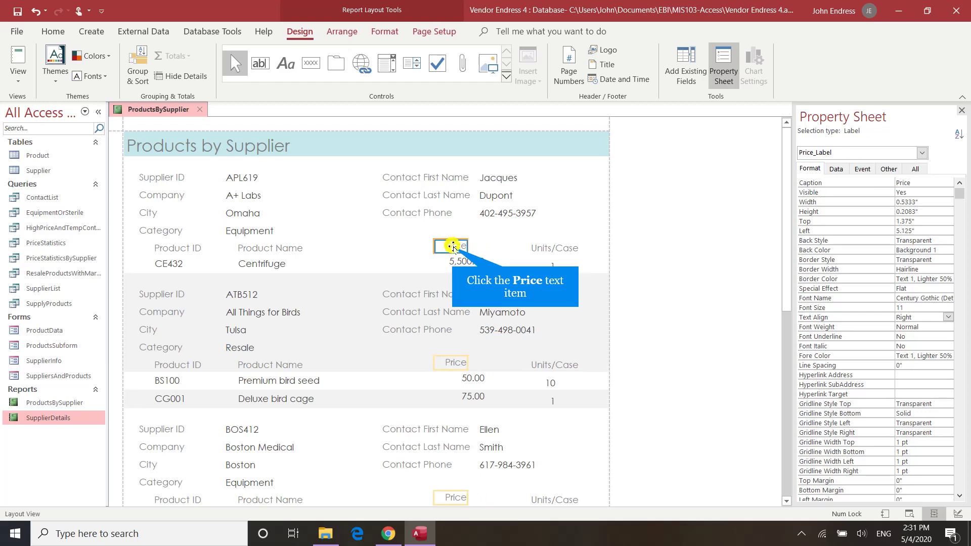
{"action": "left_click", "coordinate": [452, 247]}
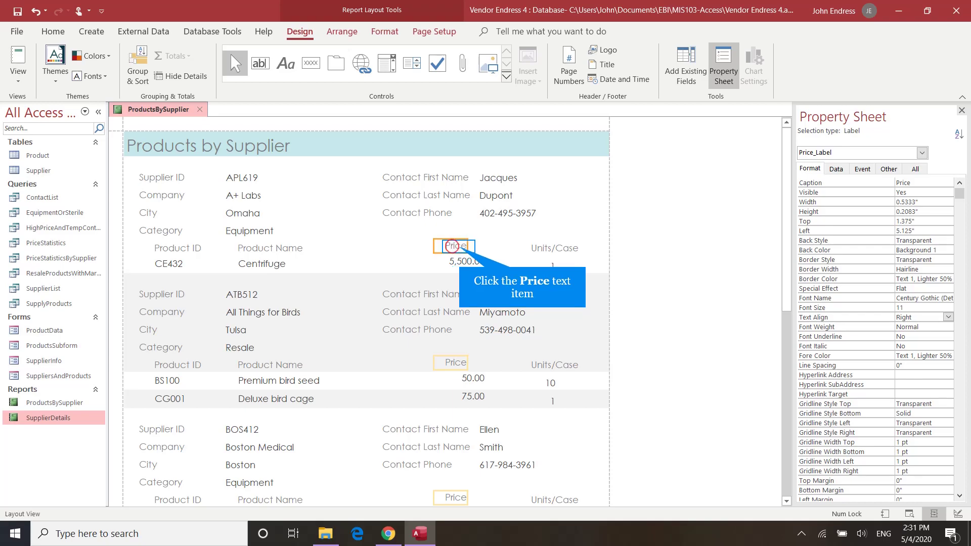
{"action": "left_click_drag", "start_coordinate": [451, 246], "coordinate": [456, 246]}
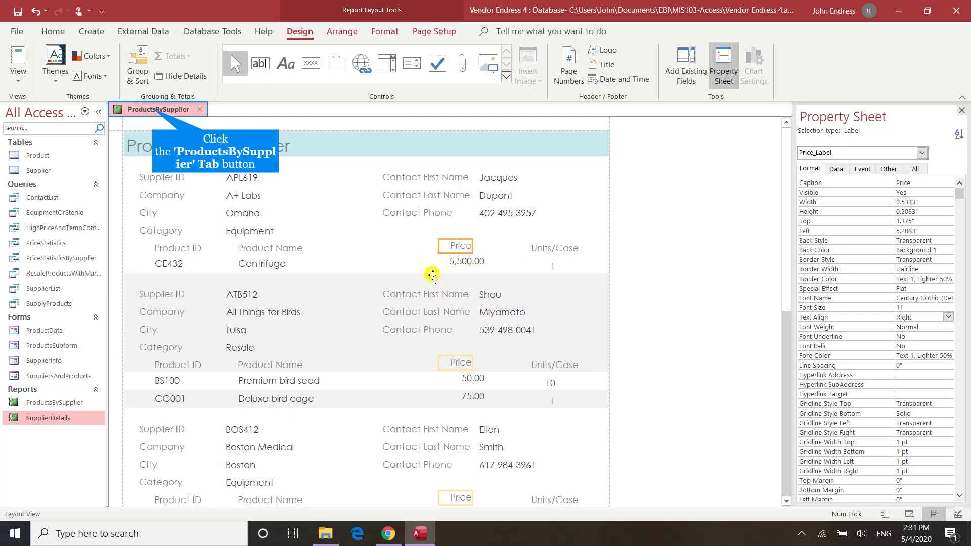
Open the report in Print Preview and examine the layout and column alignment on every page through page 6.
{"action": "right_click", "coordinate": [154, 111]}
{"action": "left_click", "coordinate": [166, 118]}
{"action": "right_click", "coordinate": [166, 110]}
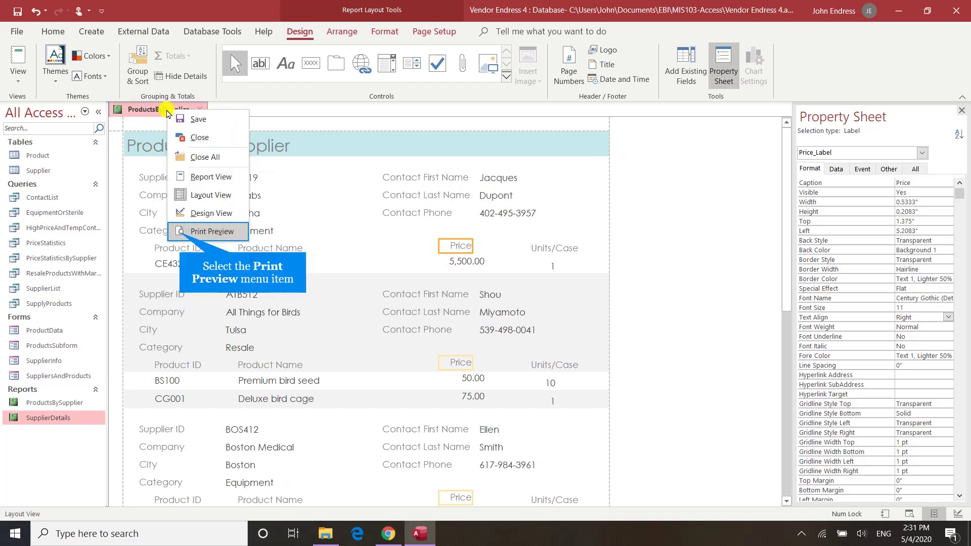
{"action": "left_click", "coordinate": [179, 231]}
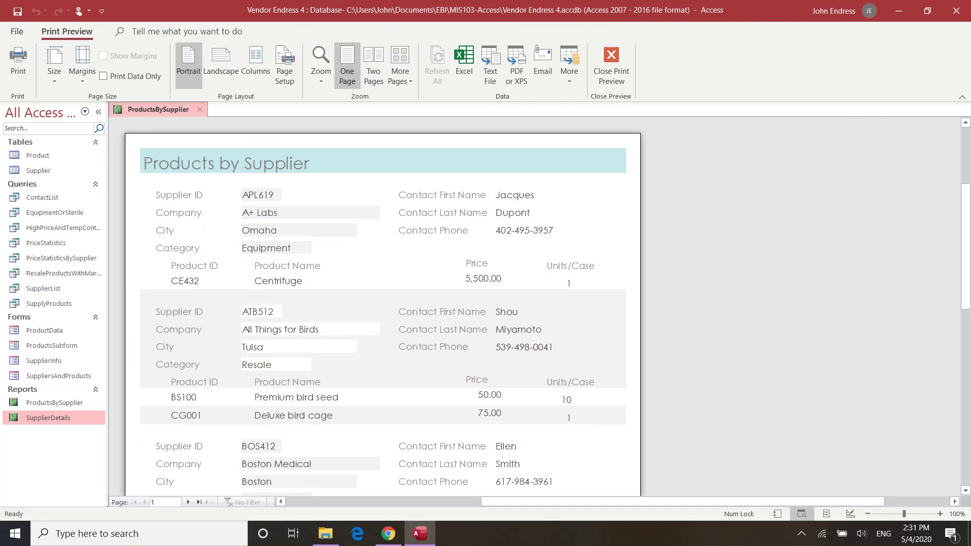
{"action": "scroll", "coordinate": [185, 236], "scroll_direction": "down", "scroll_amount": 9}
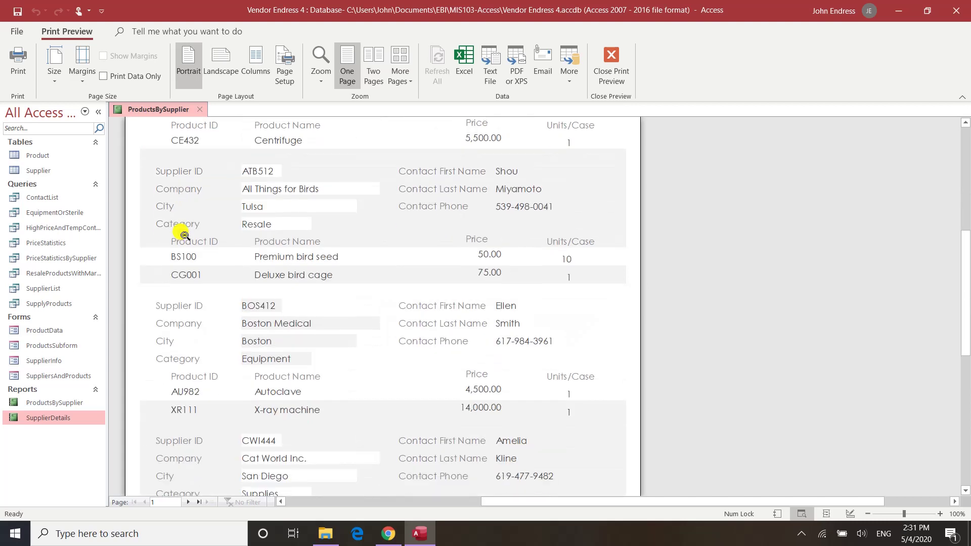
{"action": "scroll", "coordinate": [185, 235], "scroll_direction": "down", "scroll_amount": 3}
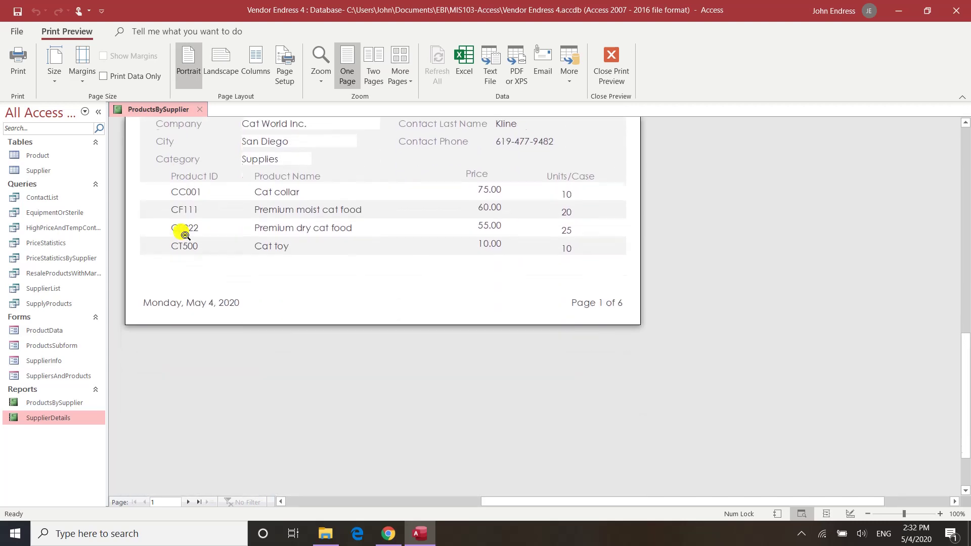
{"action": "scroll", "coordinate": [185, 235], "scroll_direction": "up", "scroll_amount": 10}
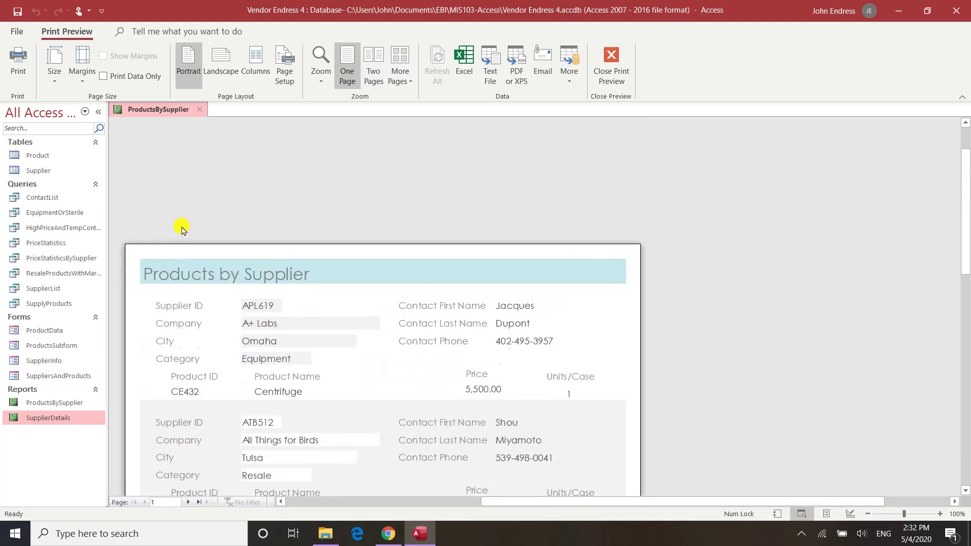
{"action": "scroll", "coordinate": [185, 231], "scroll_direction": "up", "scroll_amount": 2}
{"action": "scroll", "coordinate": [185, 231], "scroll_direction": "down", "scroll_amount": 6}
{"action": "scroll", "coordinate": [185, 231], "scroll_direction": "down", "scroll_amount": 3}
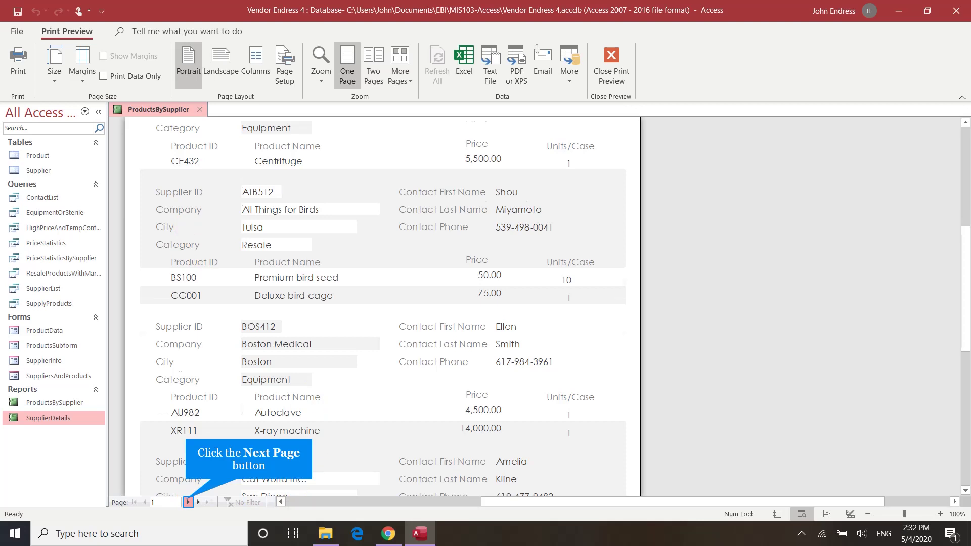
{"action": "left_click", "coordinate": [188, 502]}
{"action": "left_click", "coordinate": [188, 501]}
{"action": "left_click", "coordinate": [188, 502]}
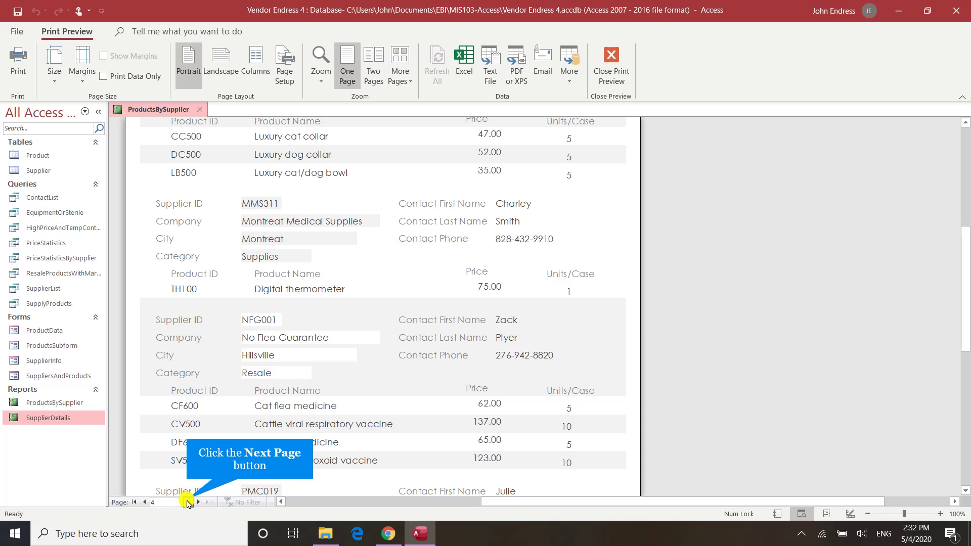
{"action": "left_click", "coordinate": [188, 501]}
{"action": "left_click", "coordinate": [189, 502]}
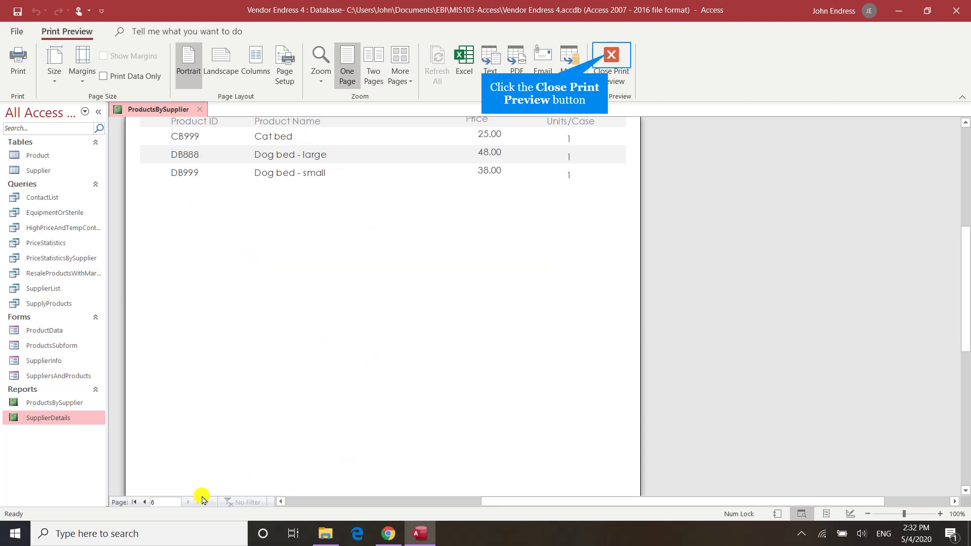
Leave Print Preview and close the ProductsBySupplier report.
{"action": "left_click", "coordinate": [609, 57]}
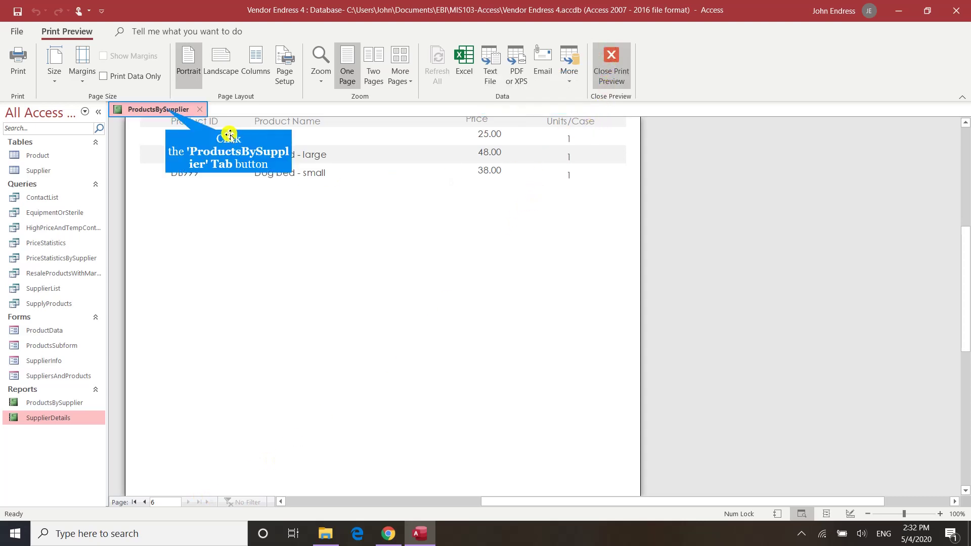
{"action": "right_click", "coordinate": [168, 112]}
{"action": "left_click", "coordinate": [168, 116]}
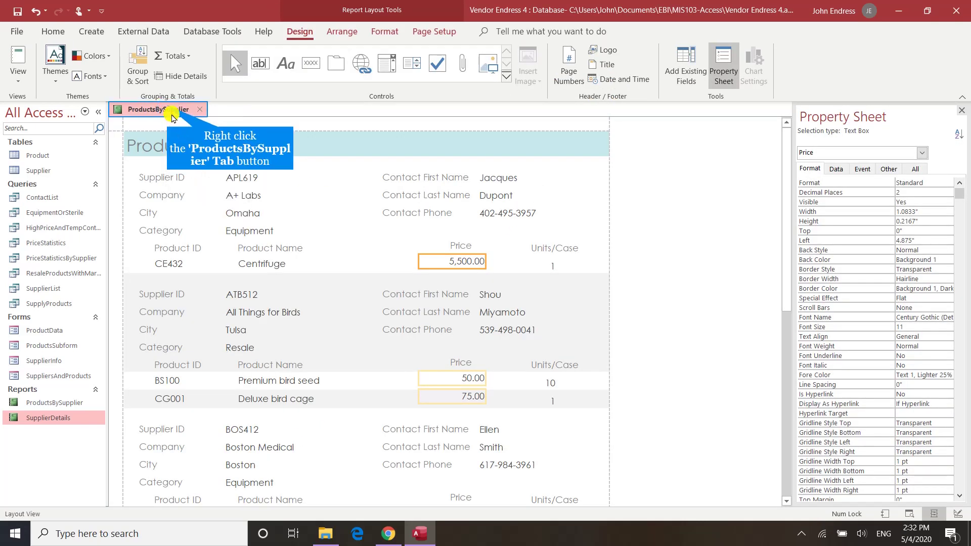
{"action": "right_click", "coordinate": [167, 110]}
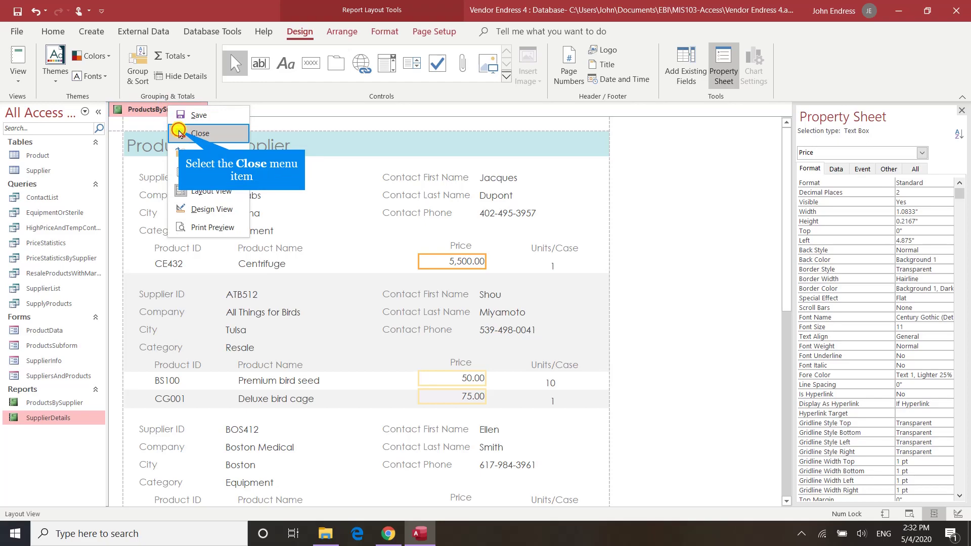